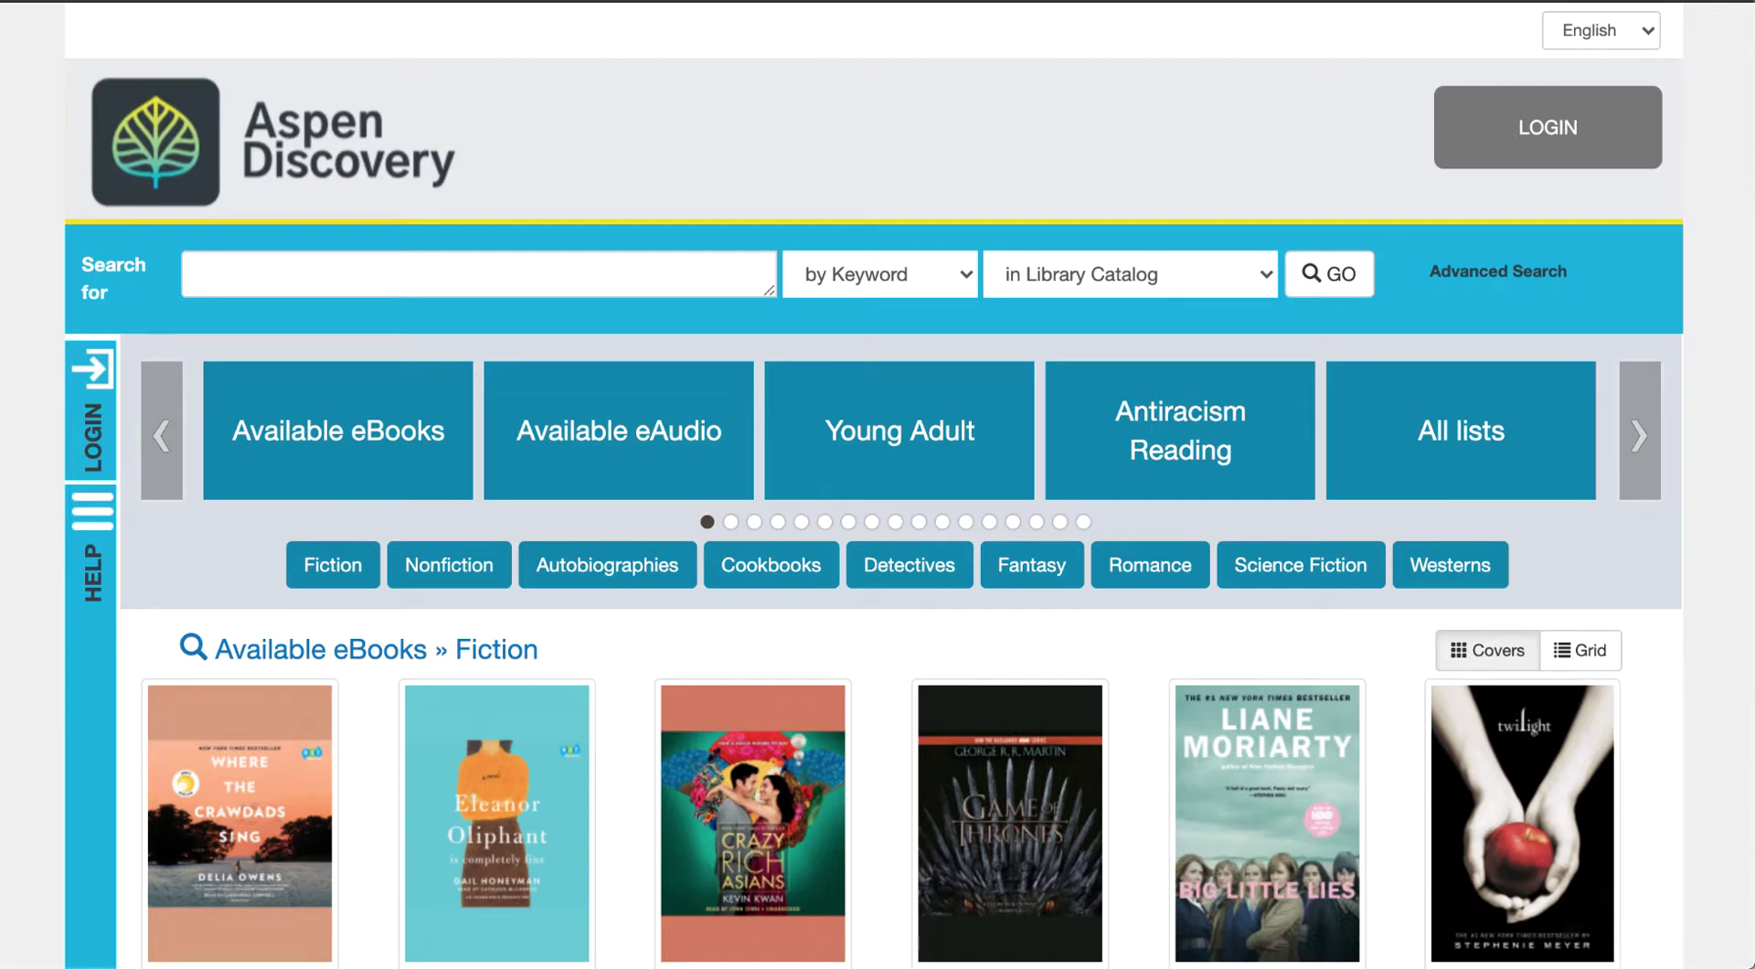
Run a keyword catalog search for 'education', returning 7,252 items led by Educated: A Memoir
left_click(201, 273)
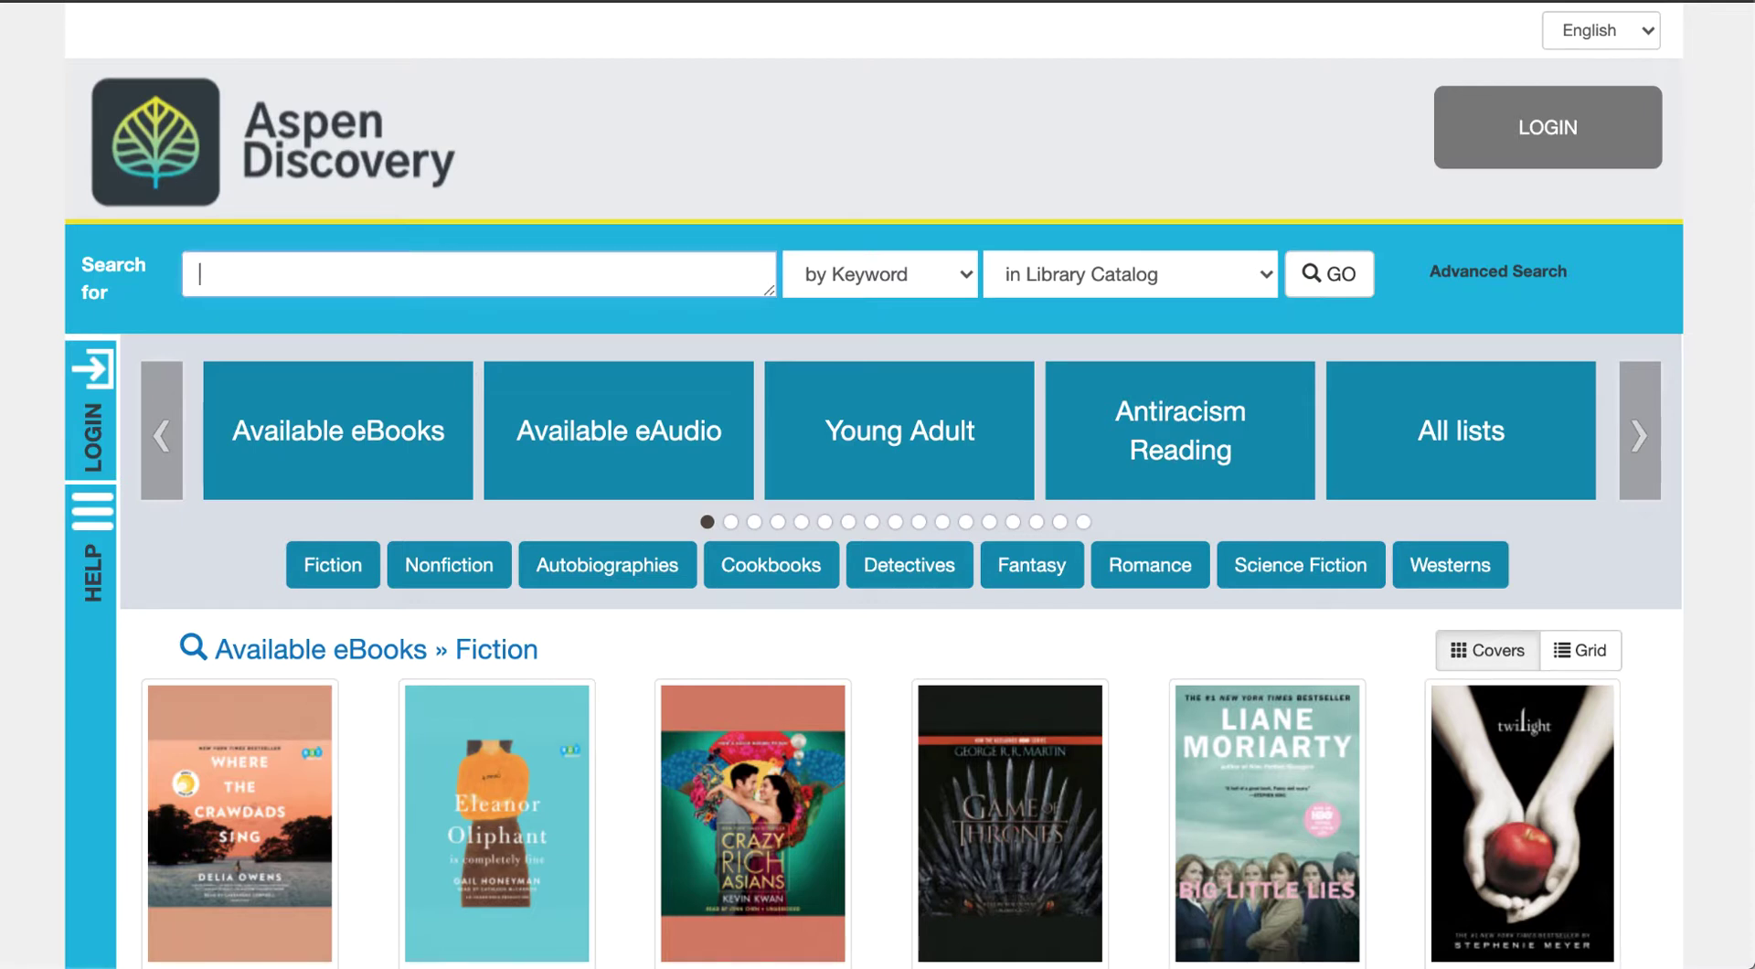
type("education")
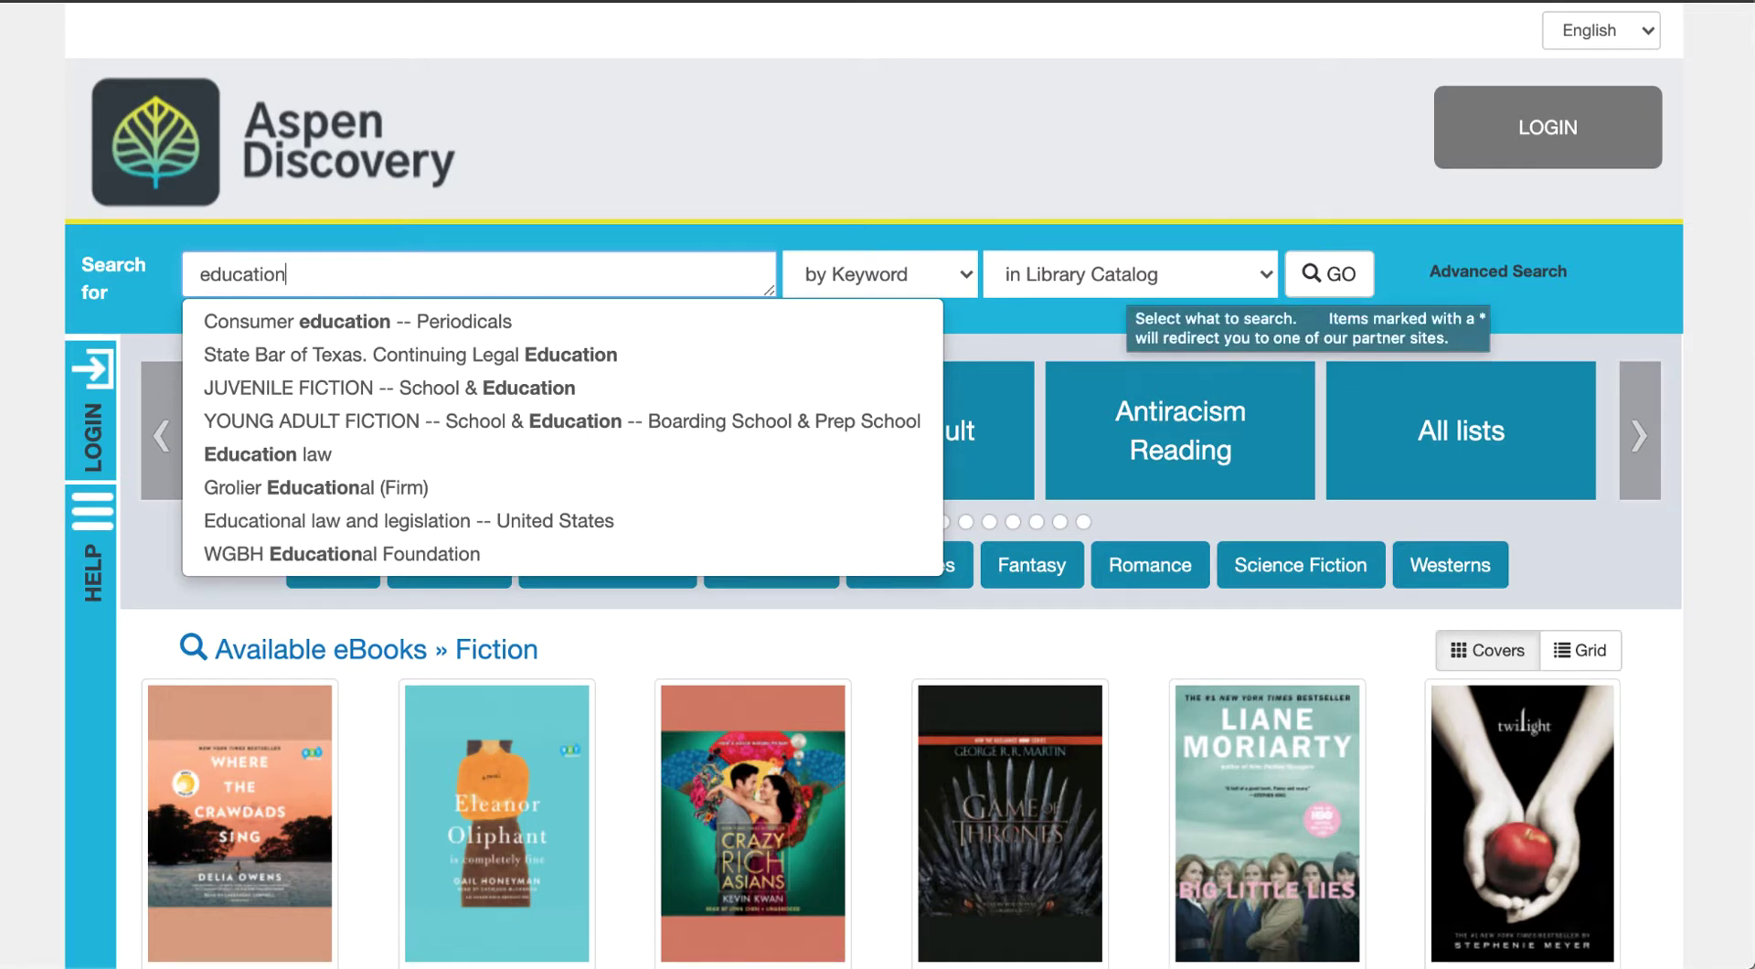
key("Return")
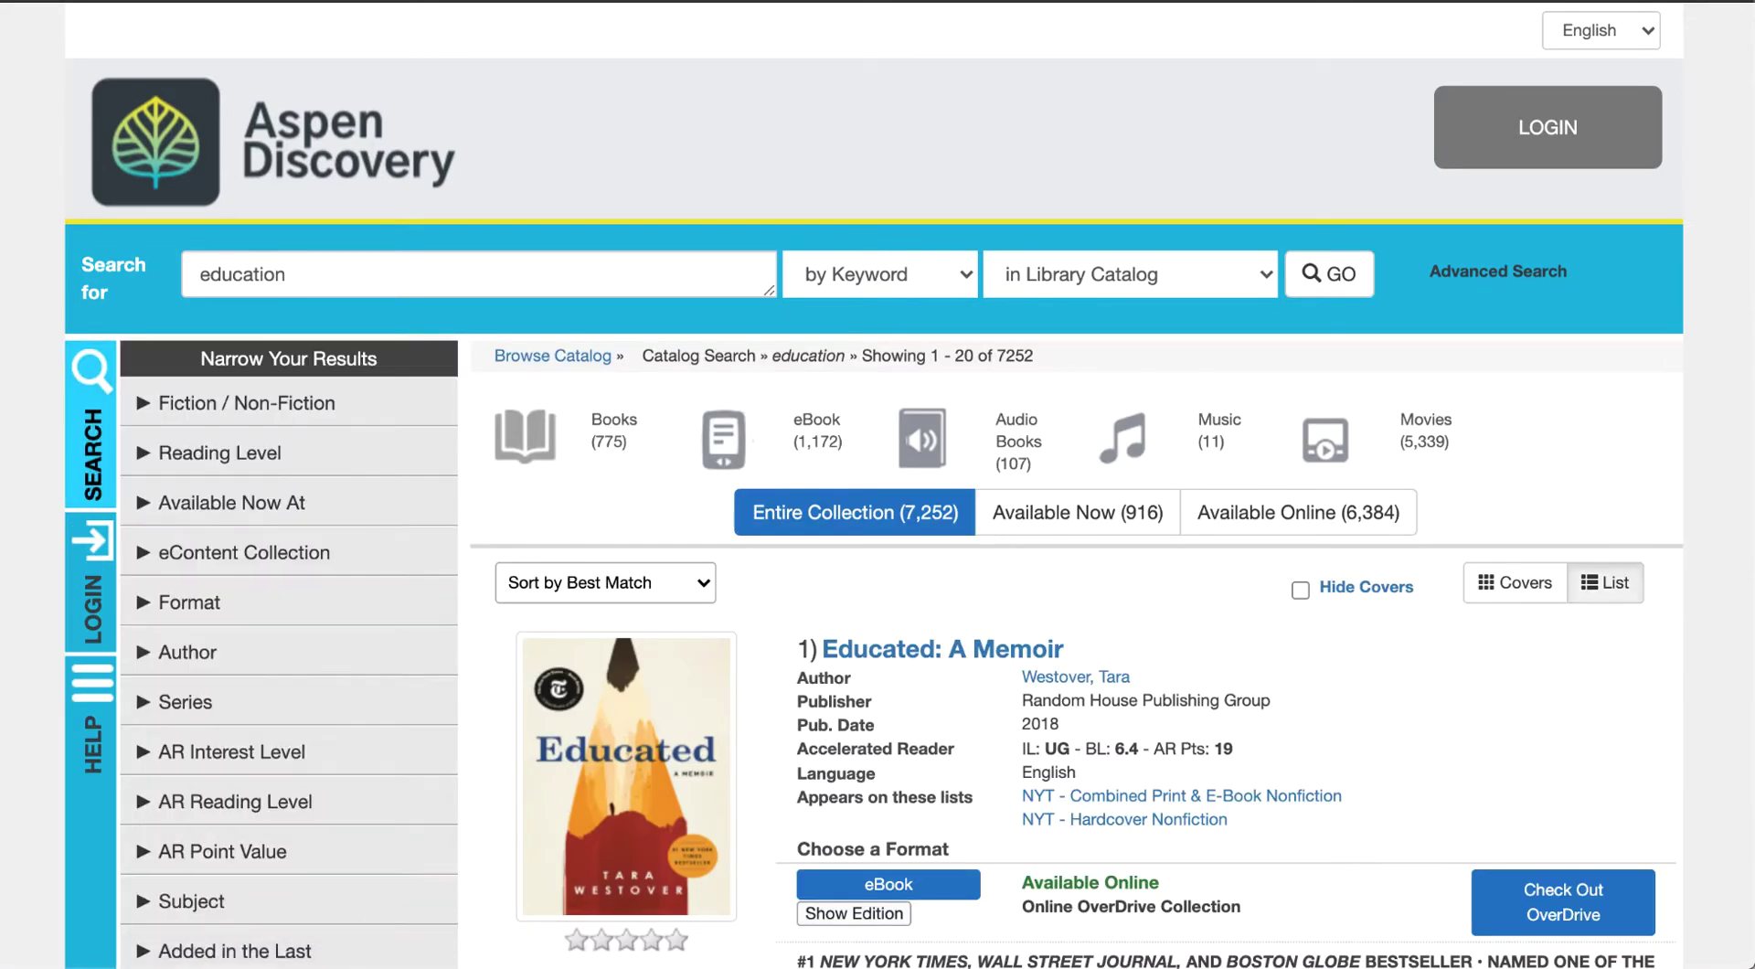
Scroll down to the Explore More panel listing Academic Journals, Magazines and News
scroll(877, 485, "down", 2)
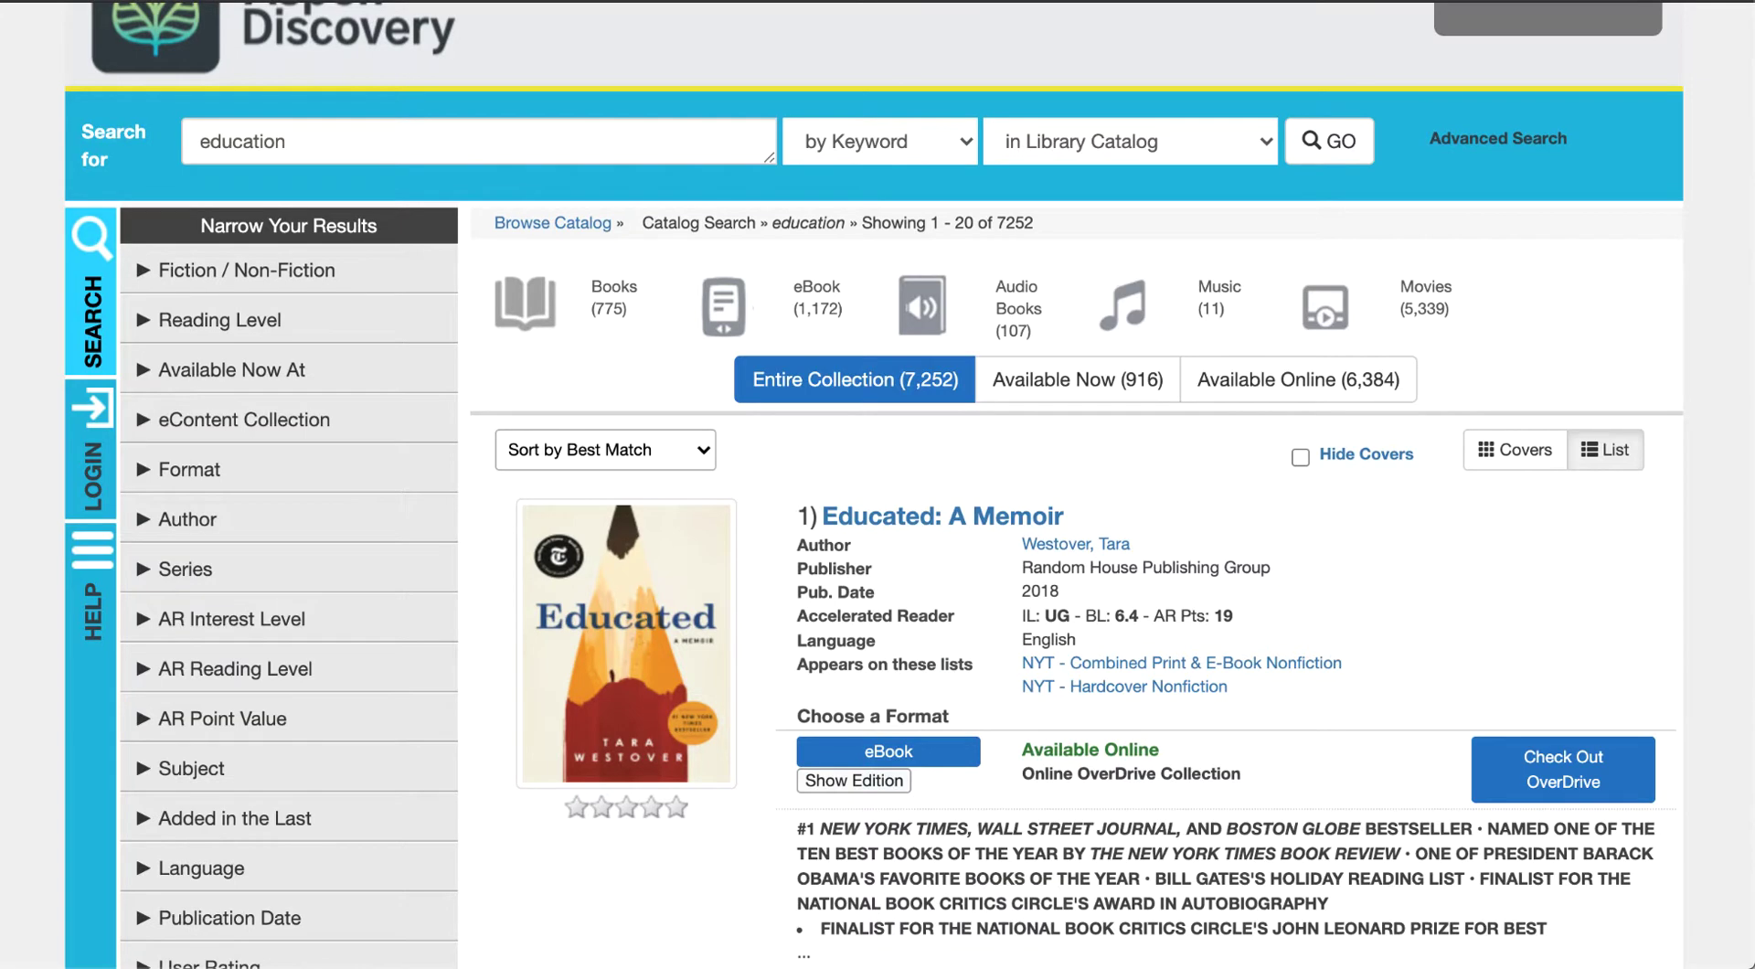
scroll(877, 484, "down", 10)
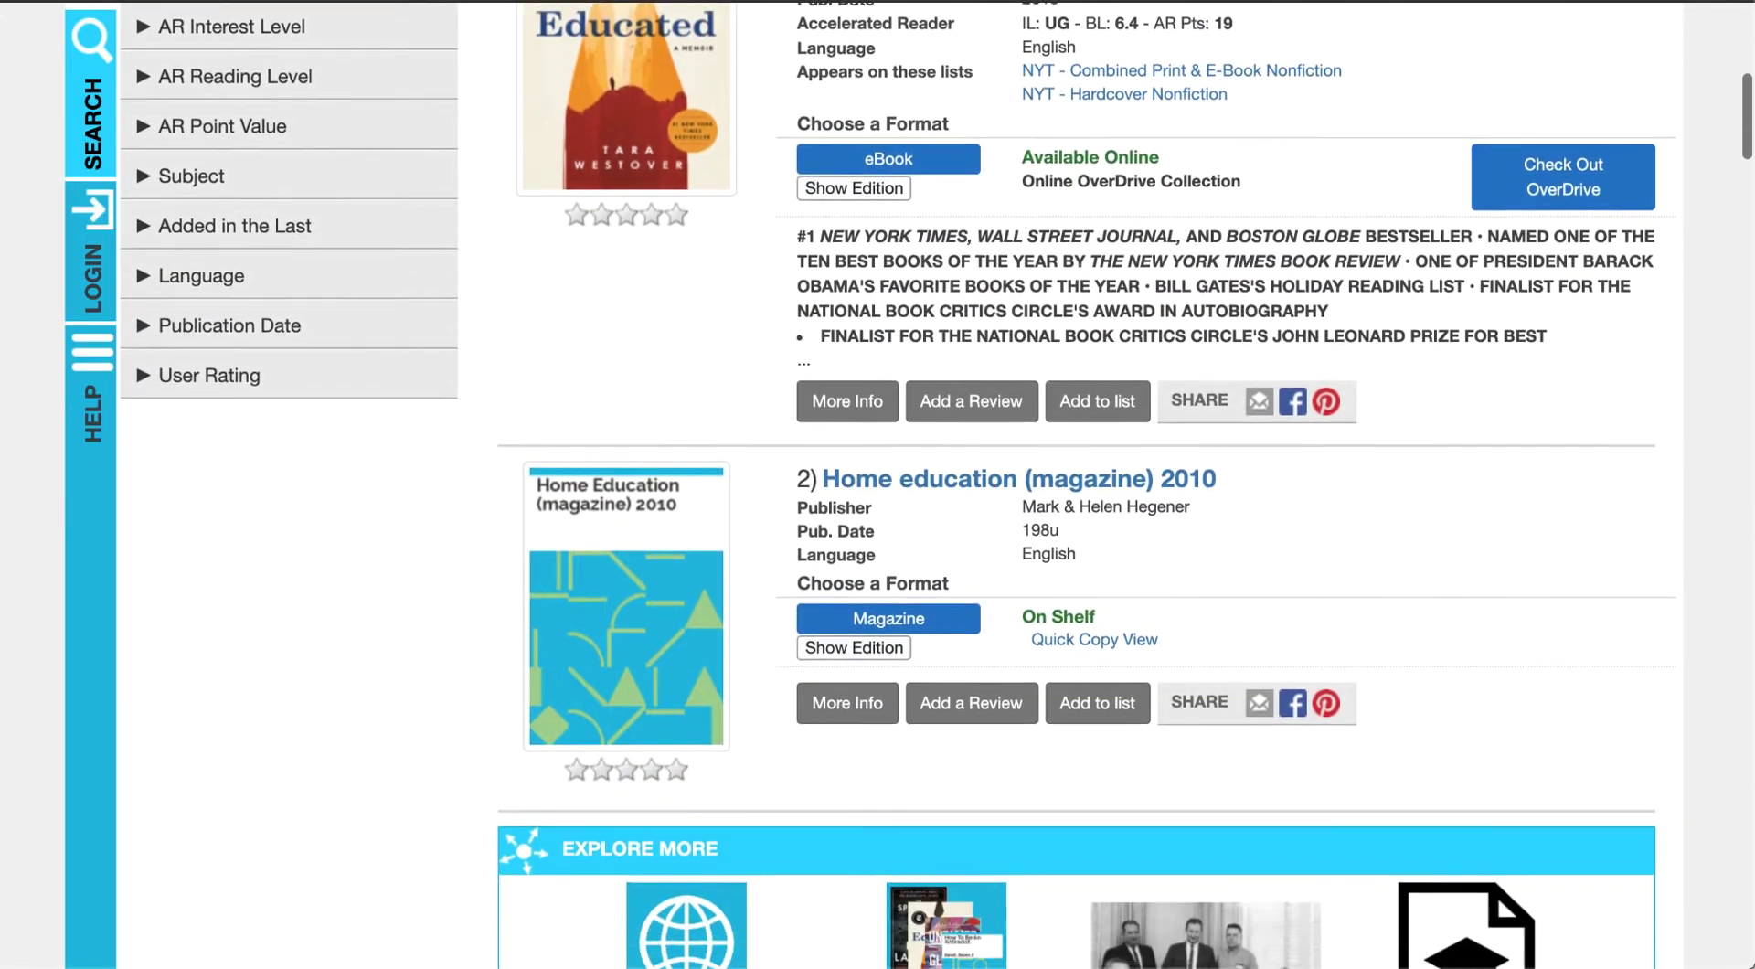
scroll(1077, 485, "down", 2)
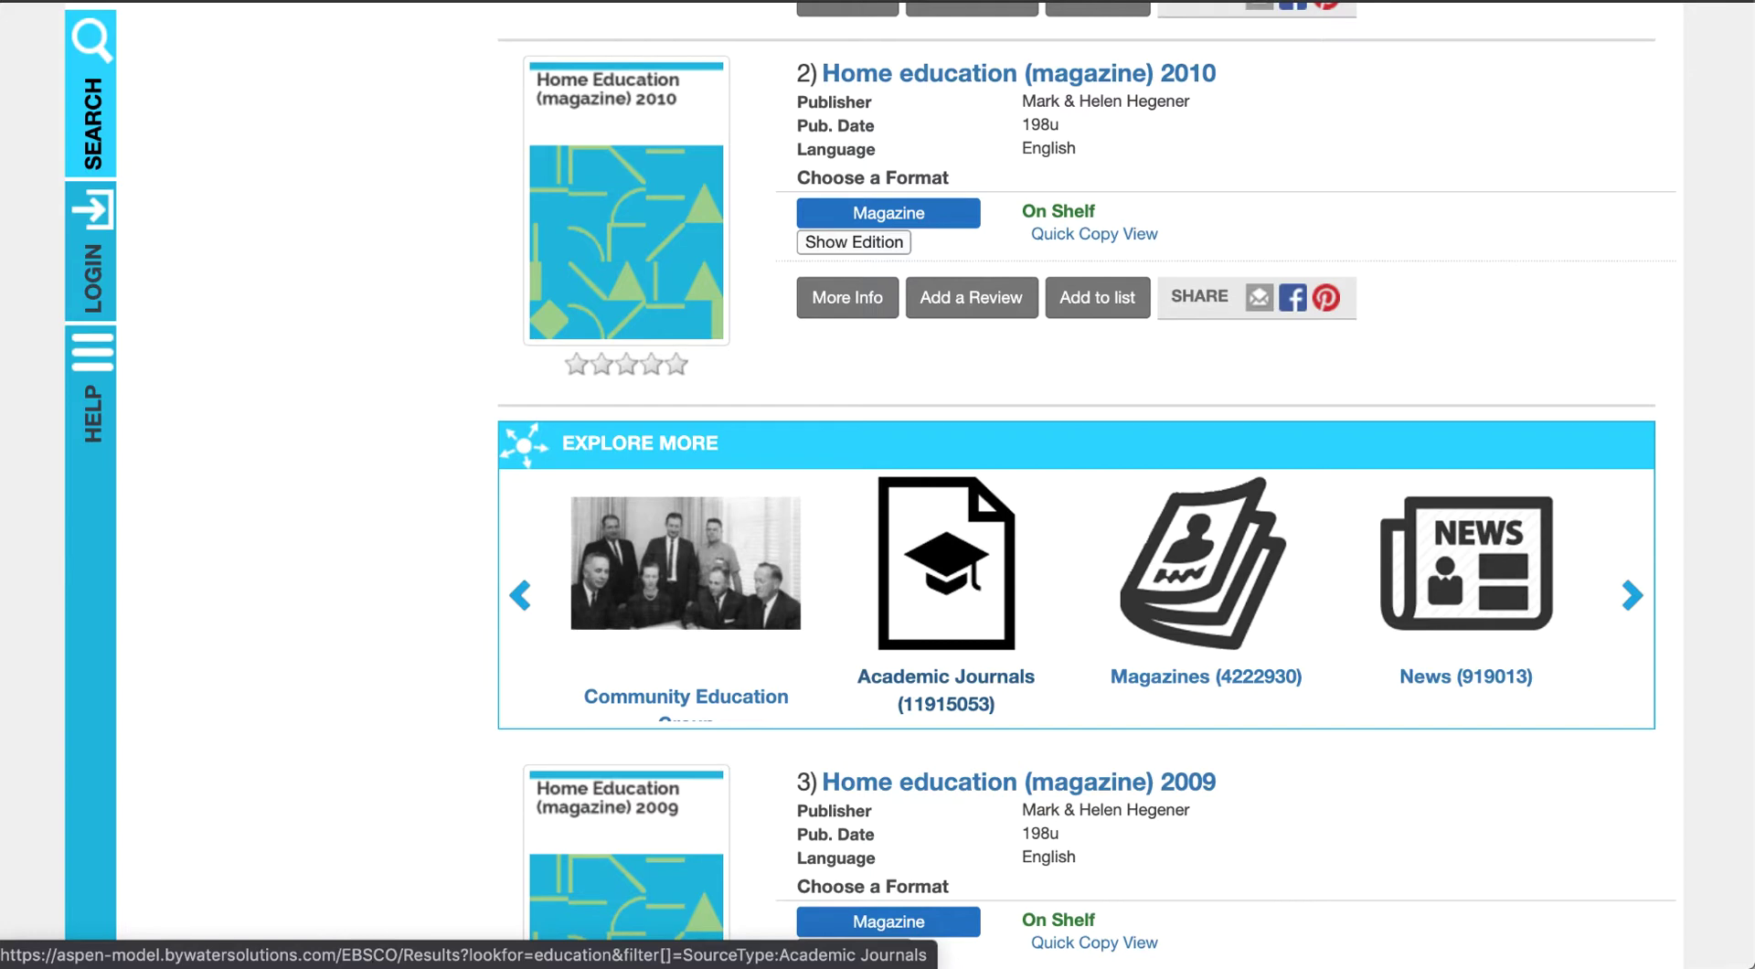
Show Academic Journals results, expand Content Provider and Language, filter to Full Text, and open the first article
left_click(946, 677)
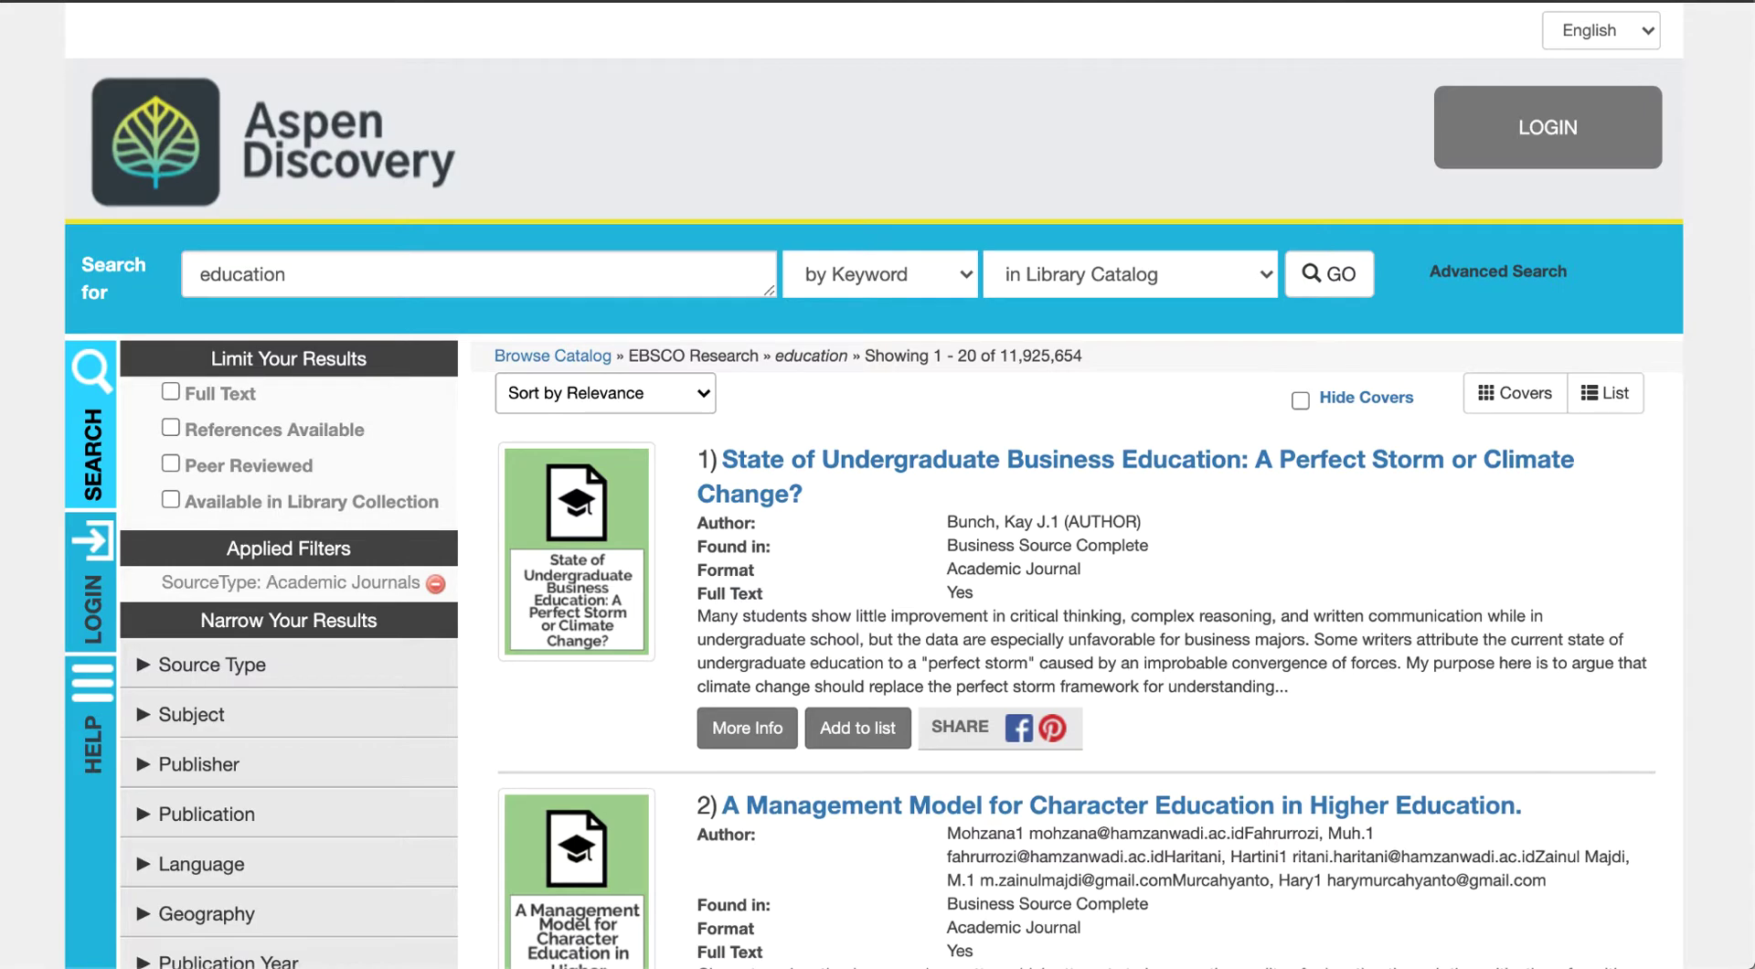
scroll(873, 485, "down", 3)
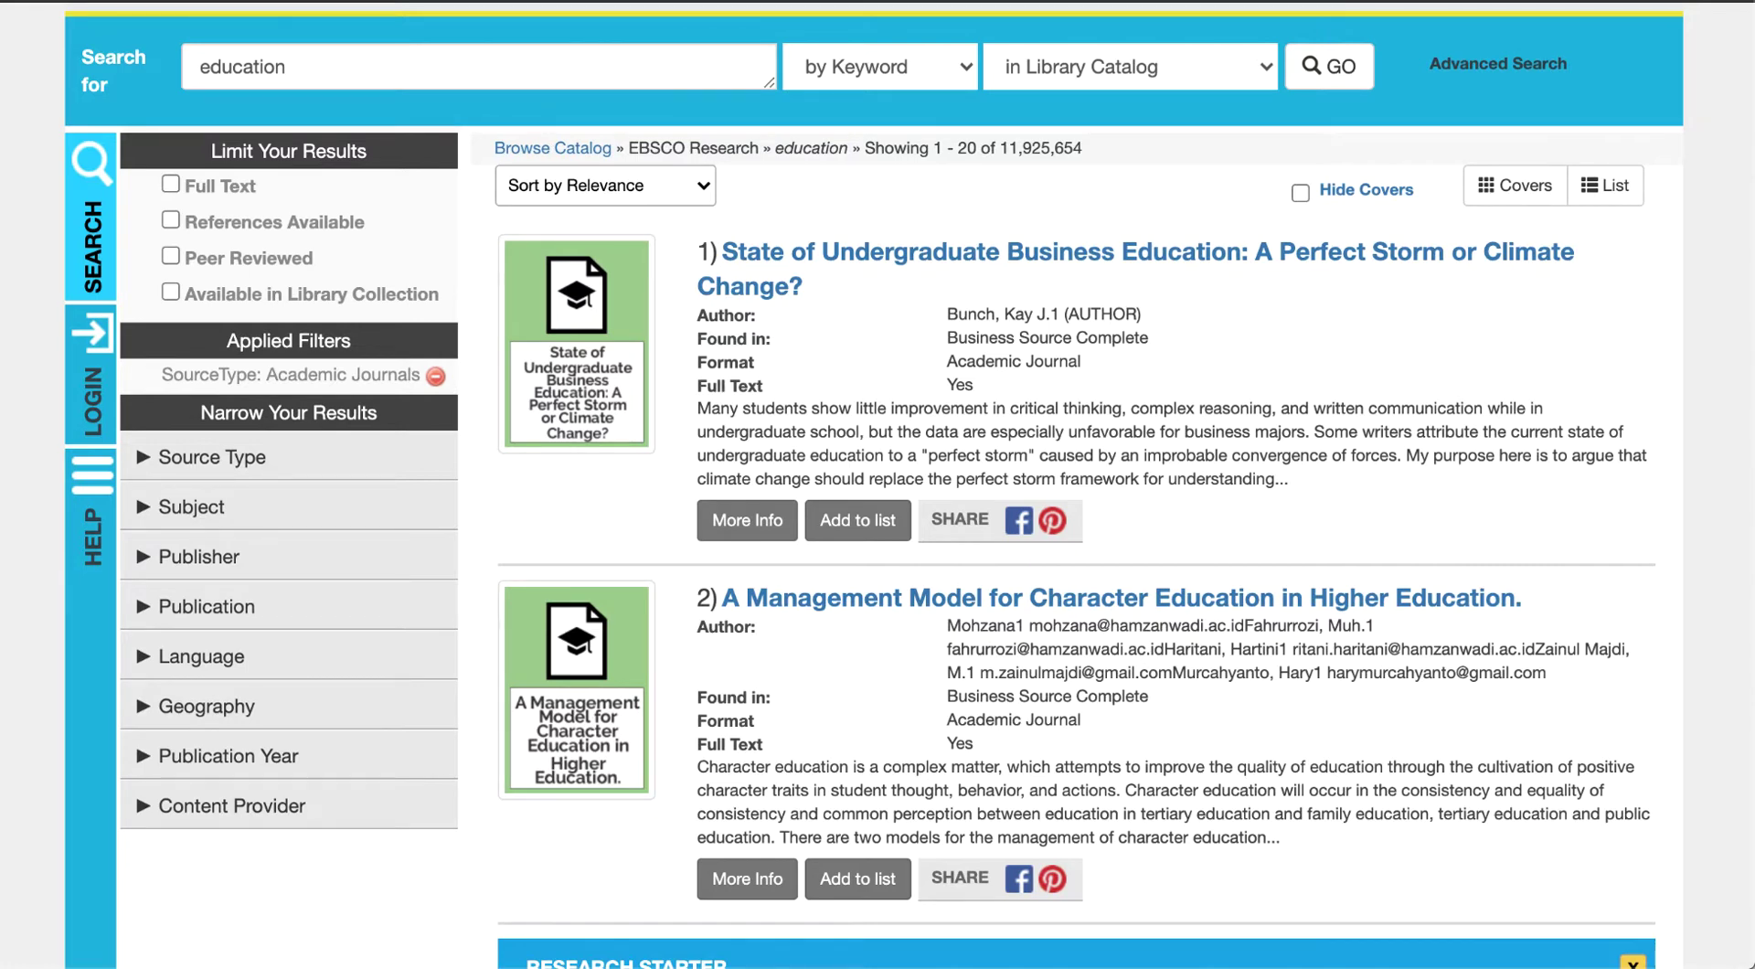
left_click(231, 806)
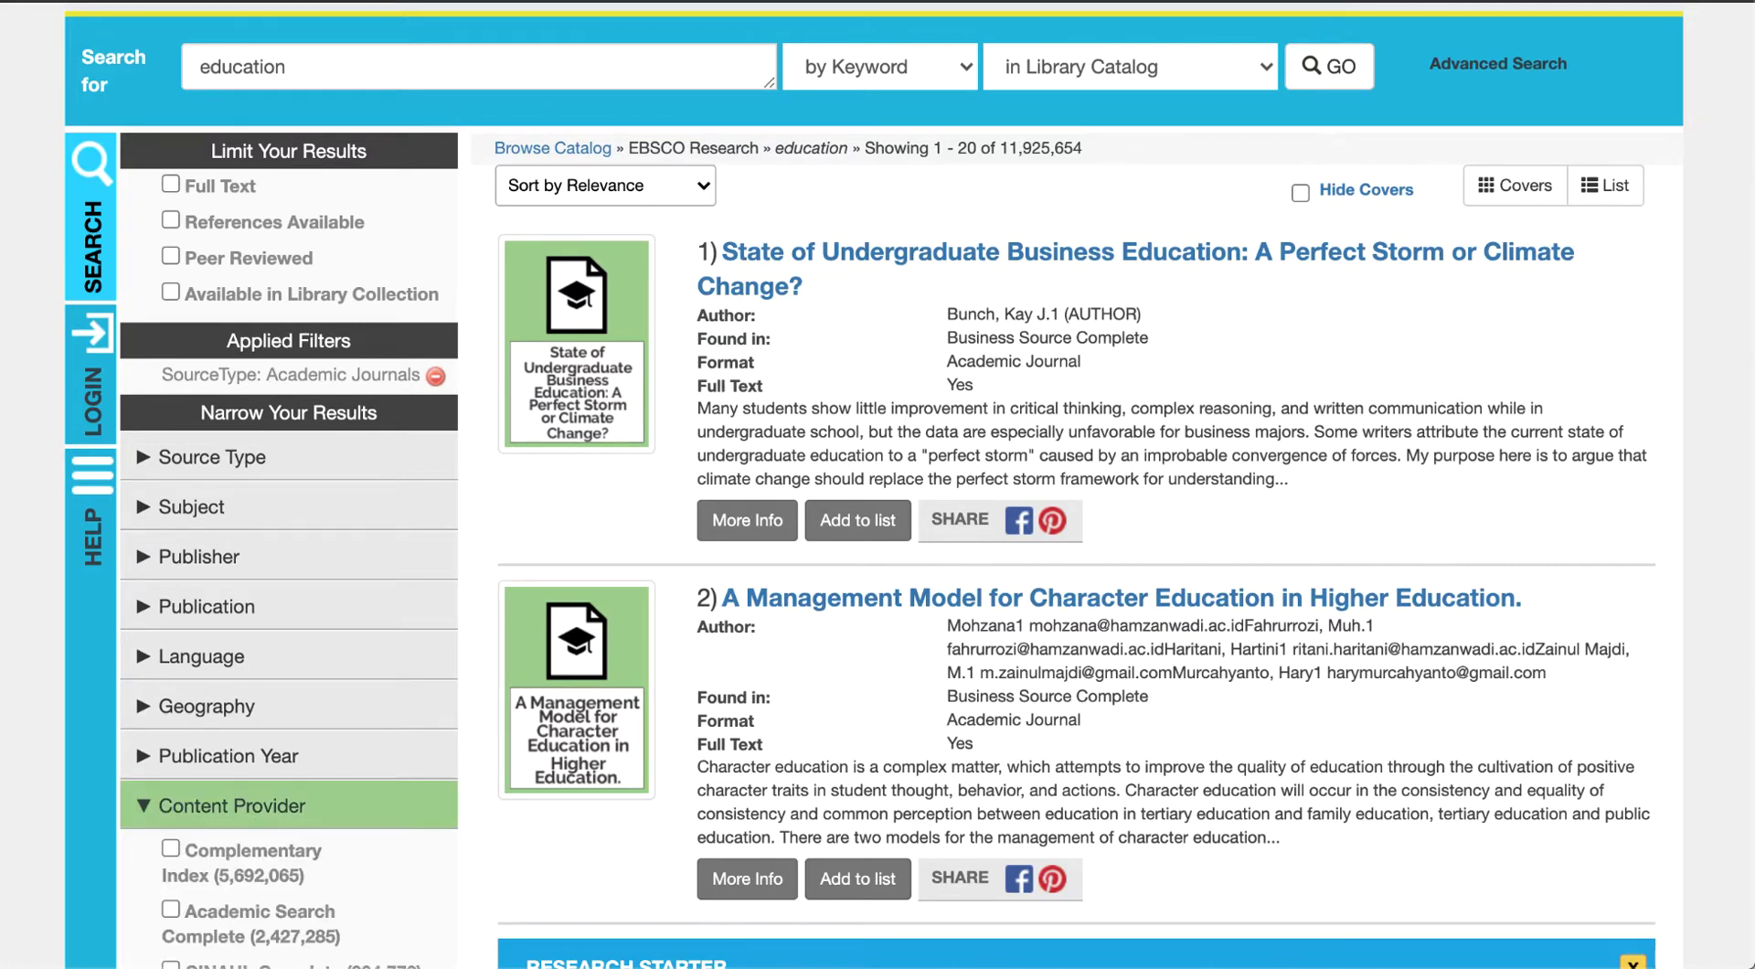
left_click(201, 656)
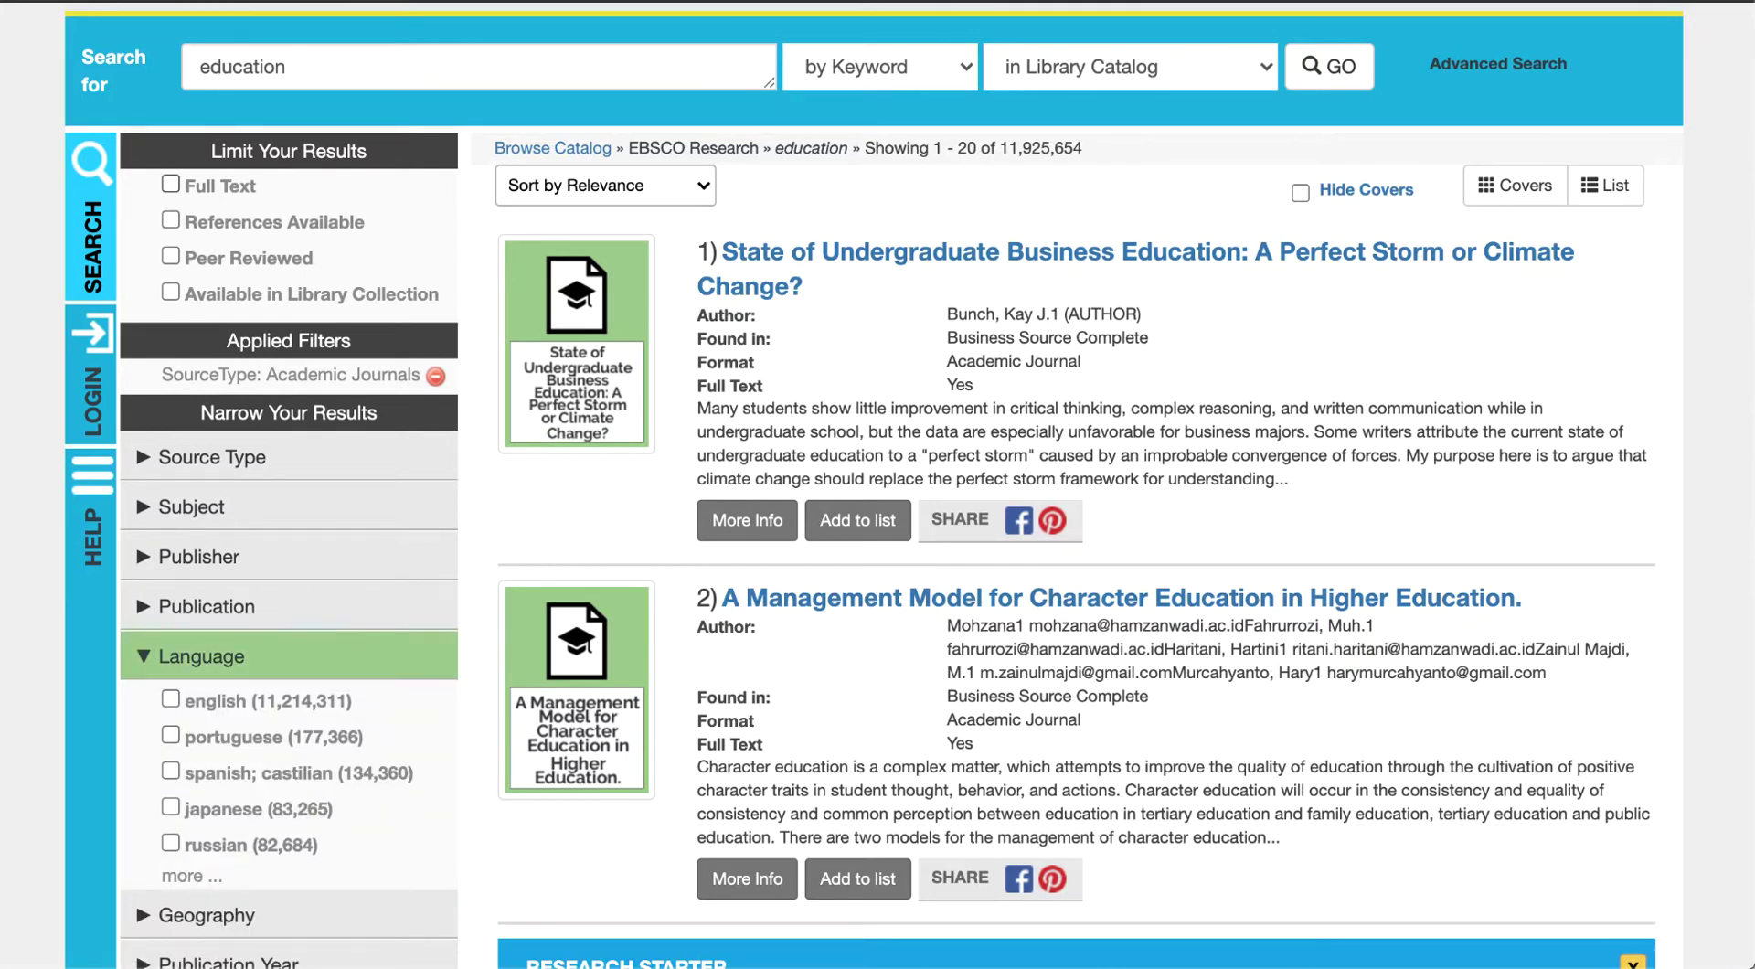
left_click(171, 184)
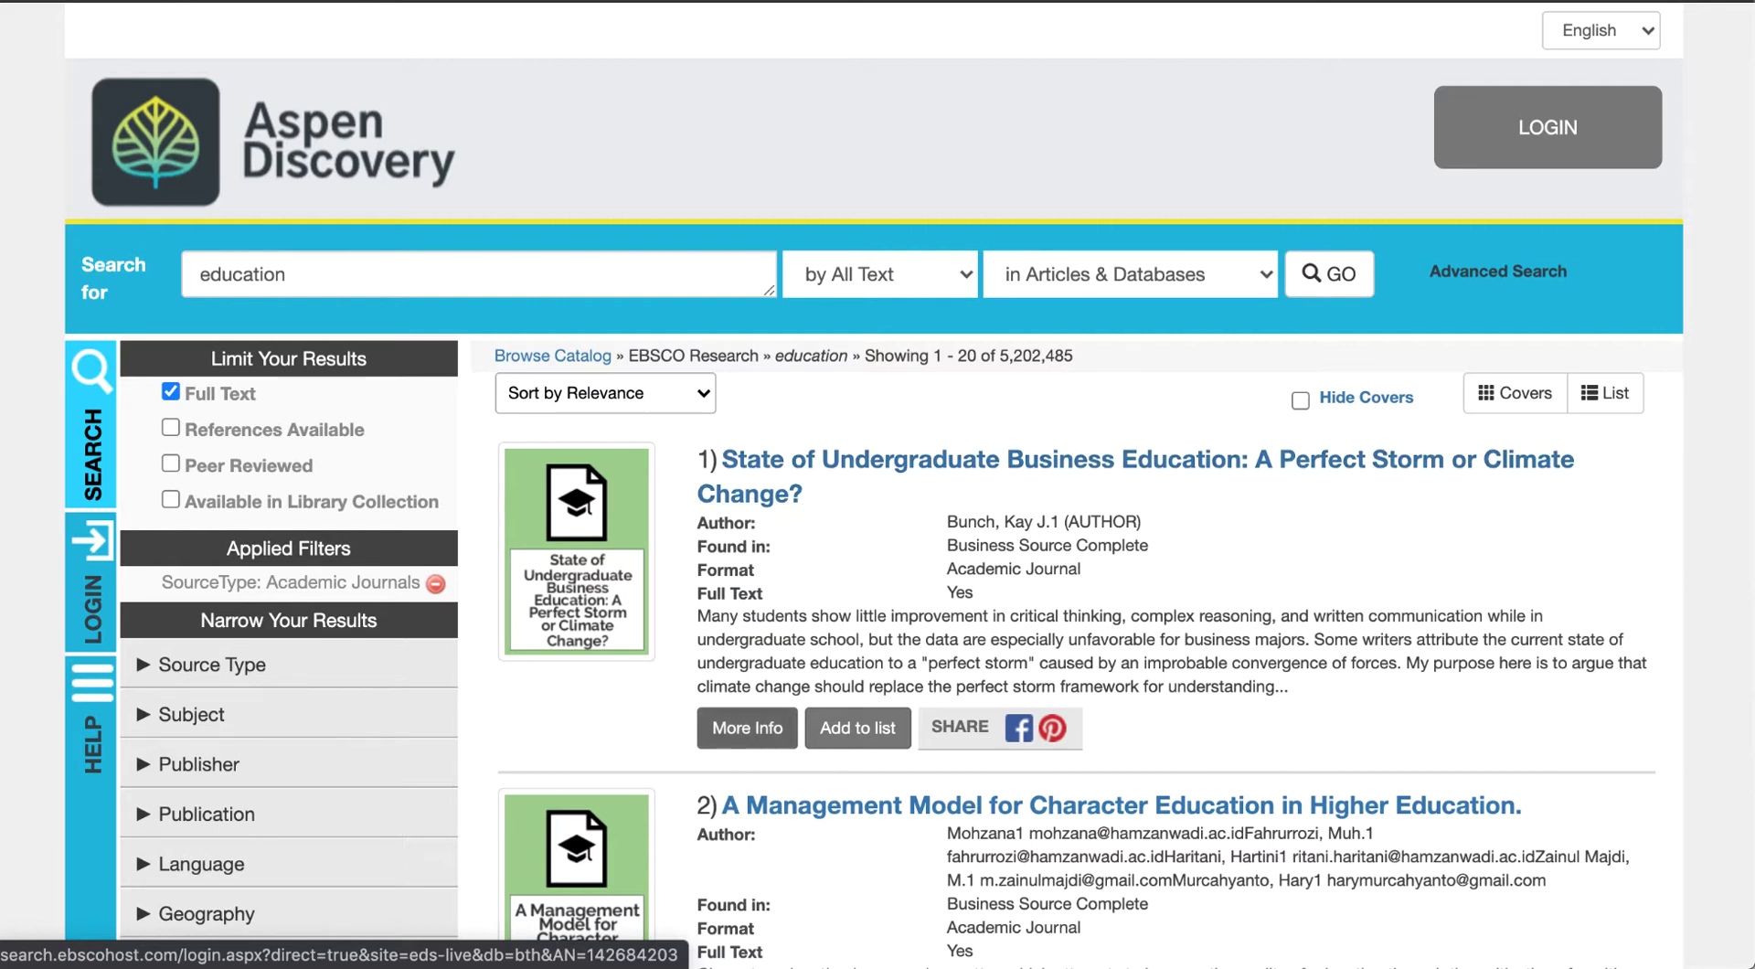
left_click(747, 727)
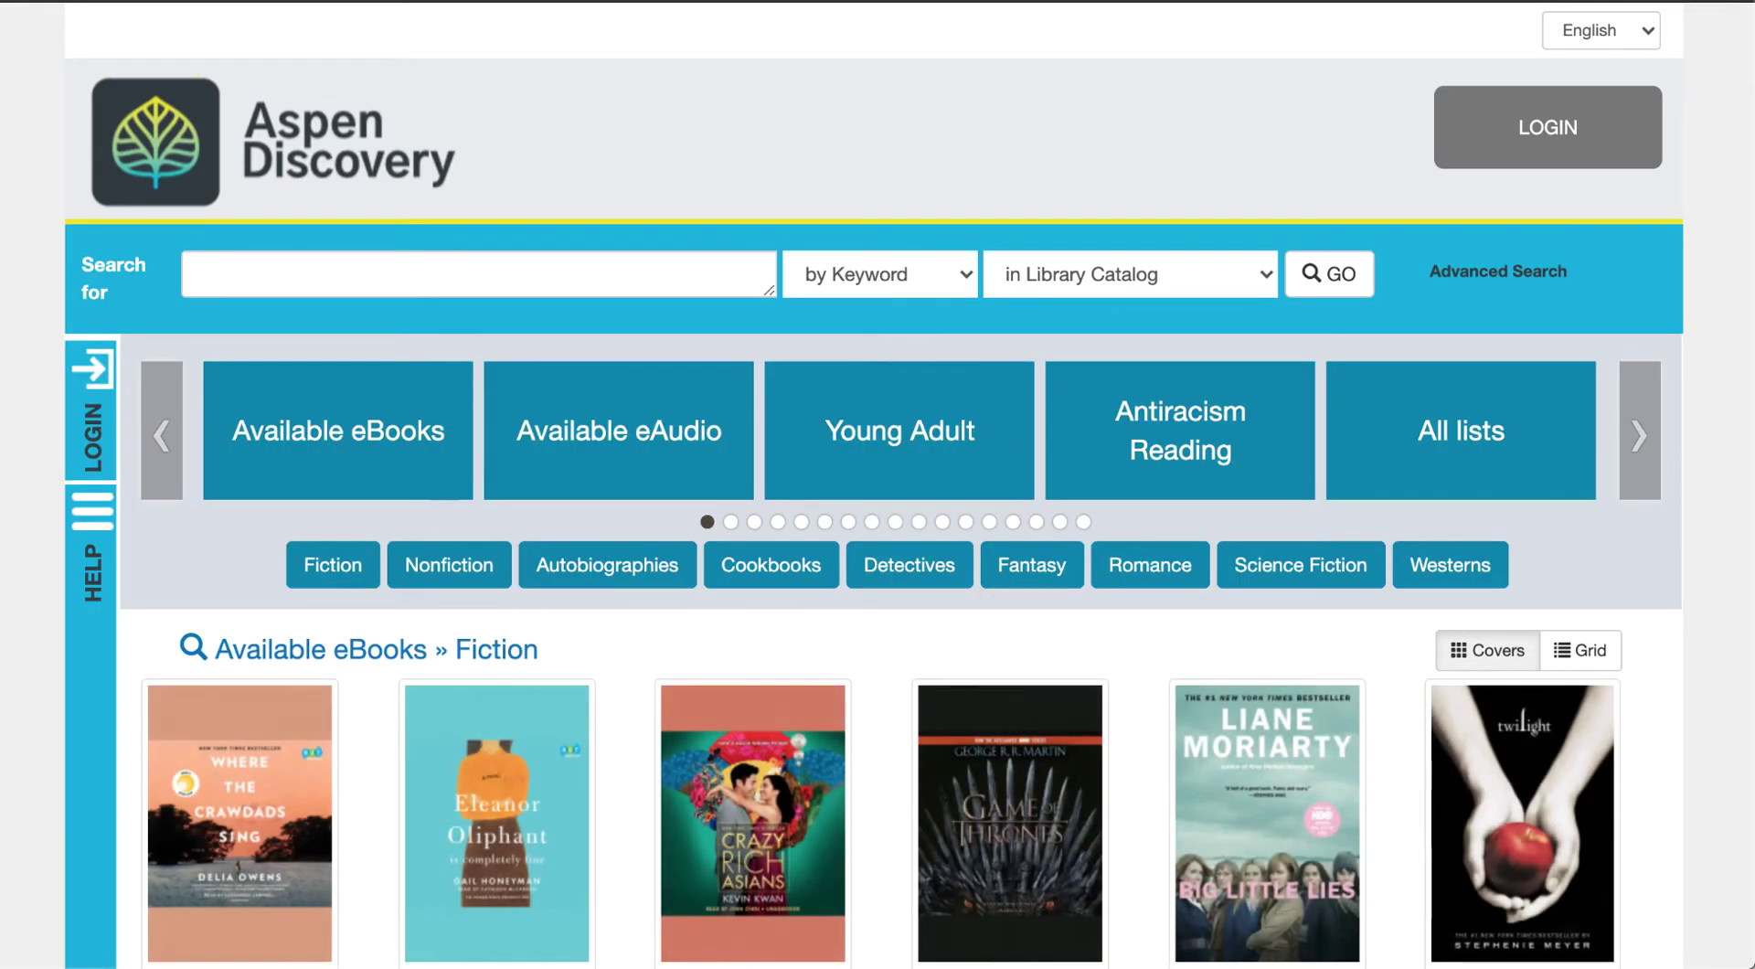
Search 'education' in Articles & Databases, returning 22,797,486 EBSCO results
type("educat")
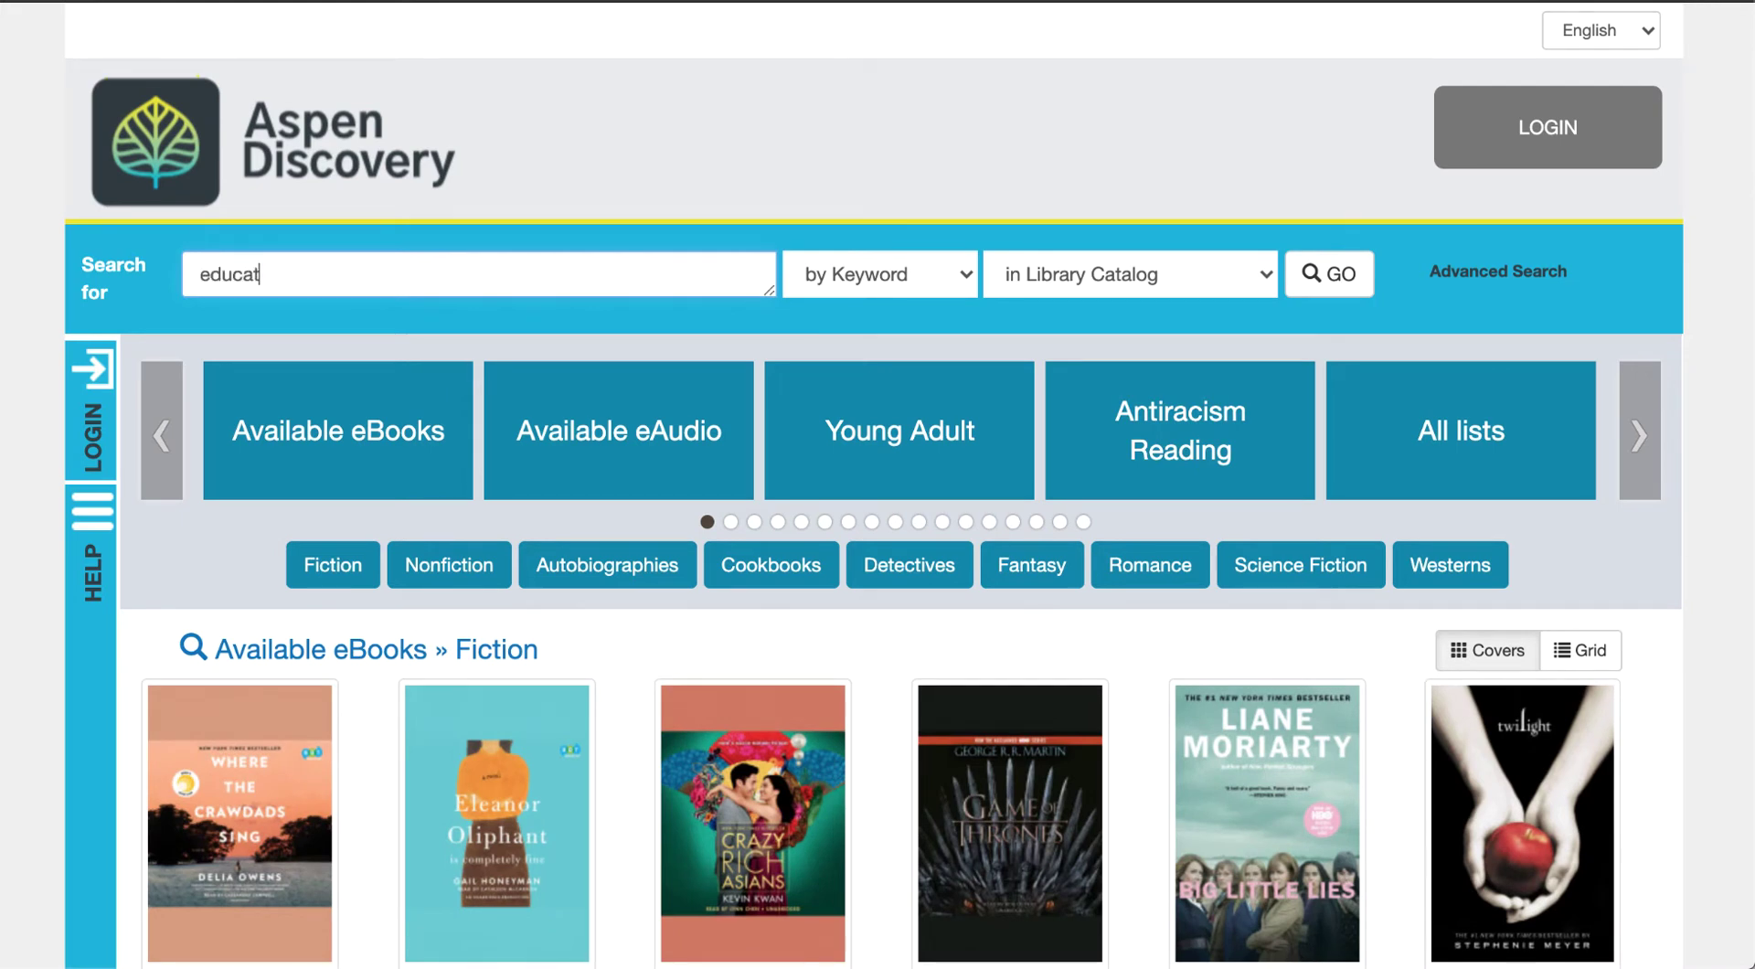
type("ion")
left_click(1124, 275)
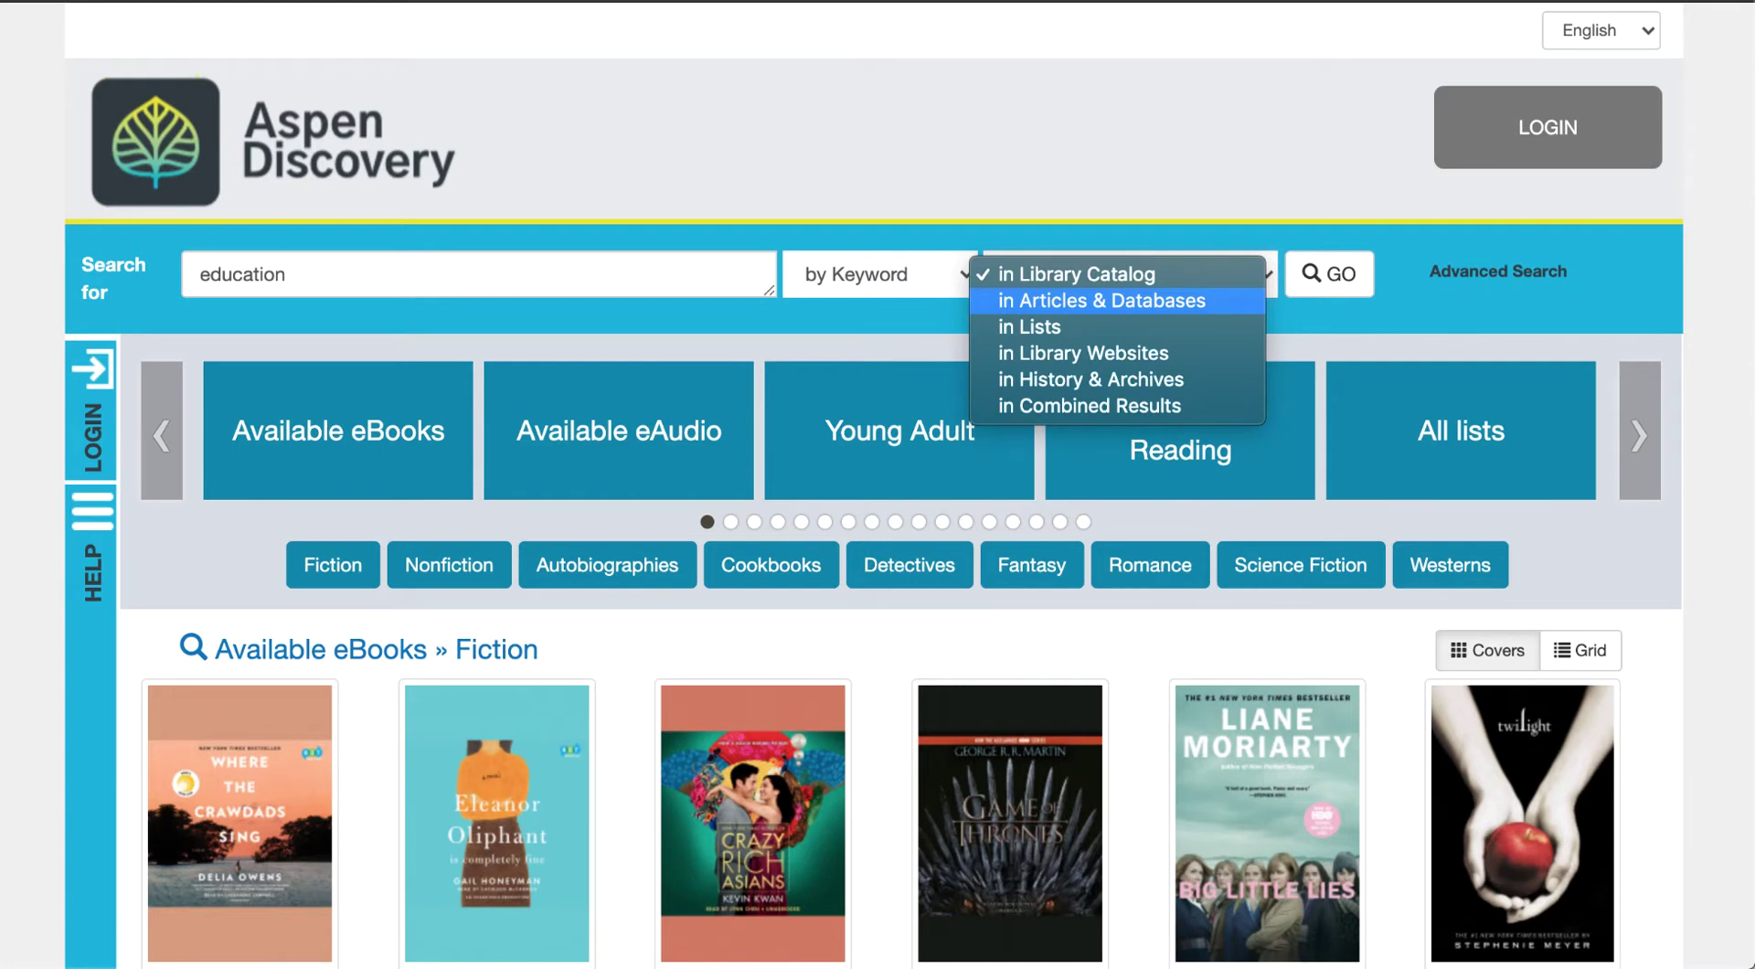
left_click(1102, 300)
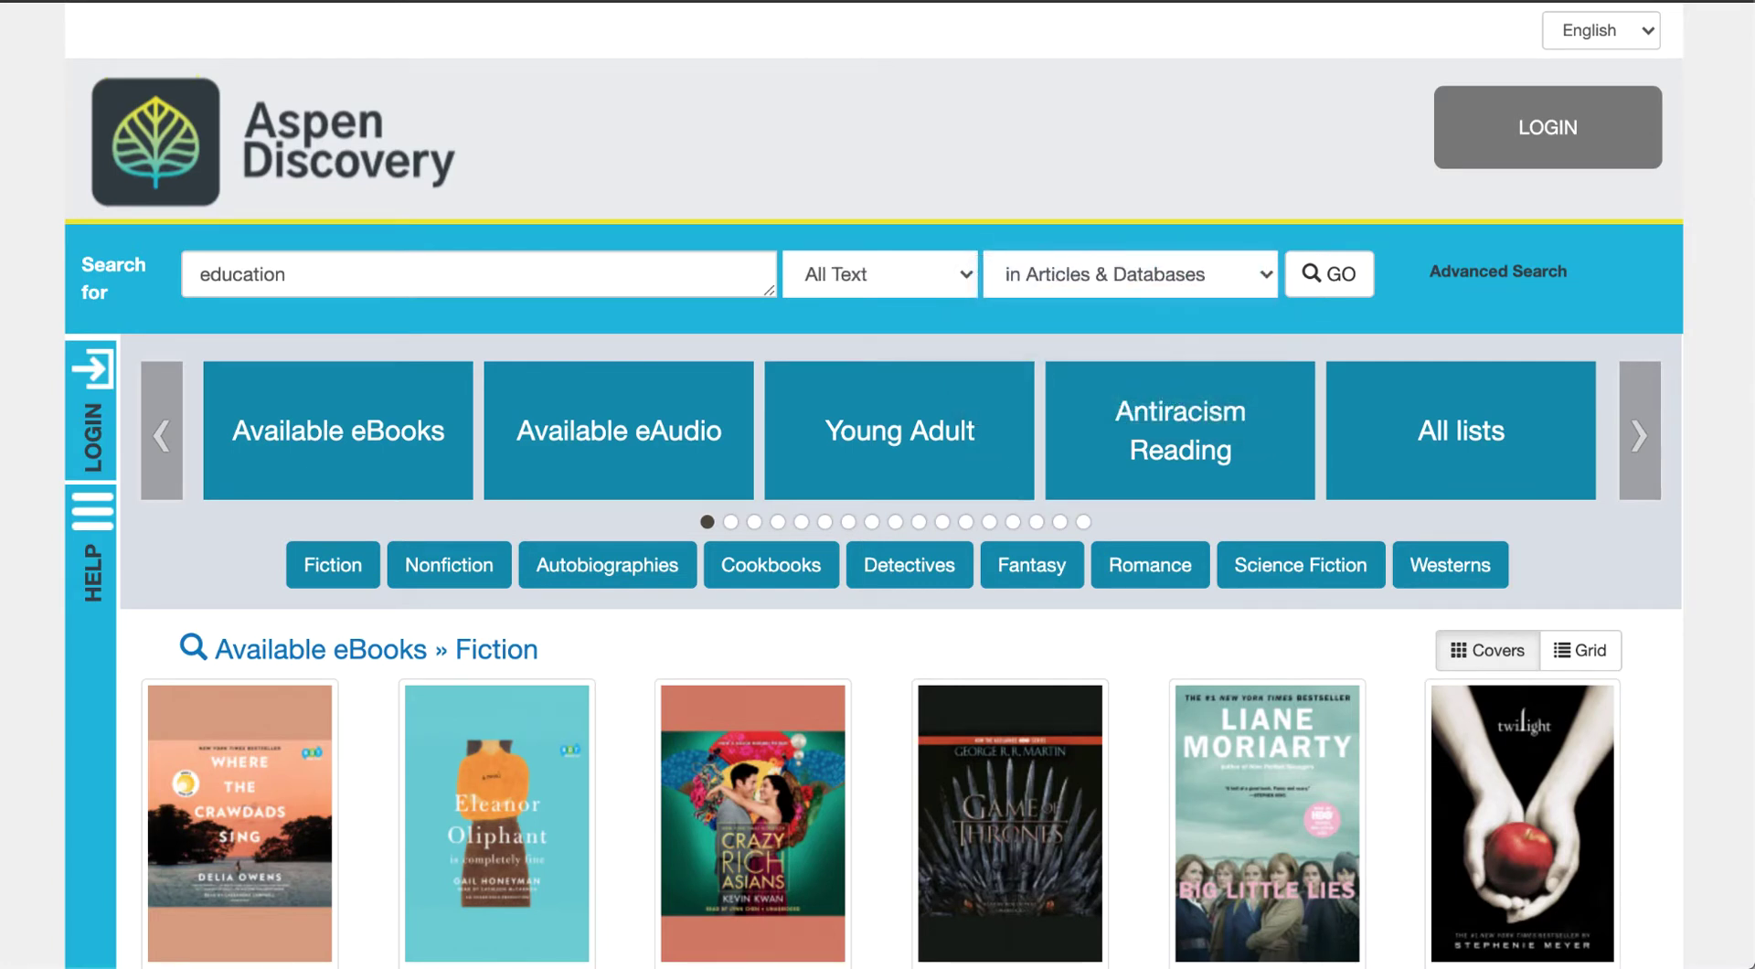
key("Tab")
key("Return")
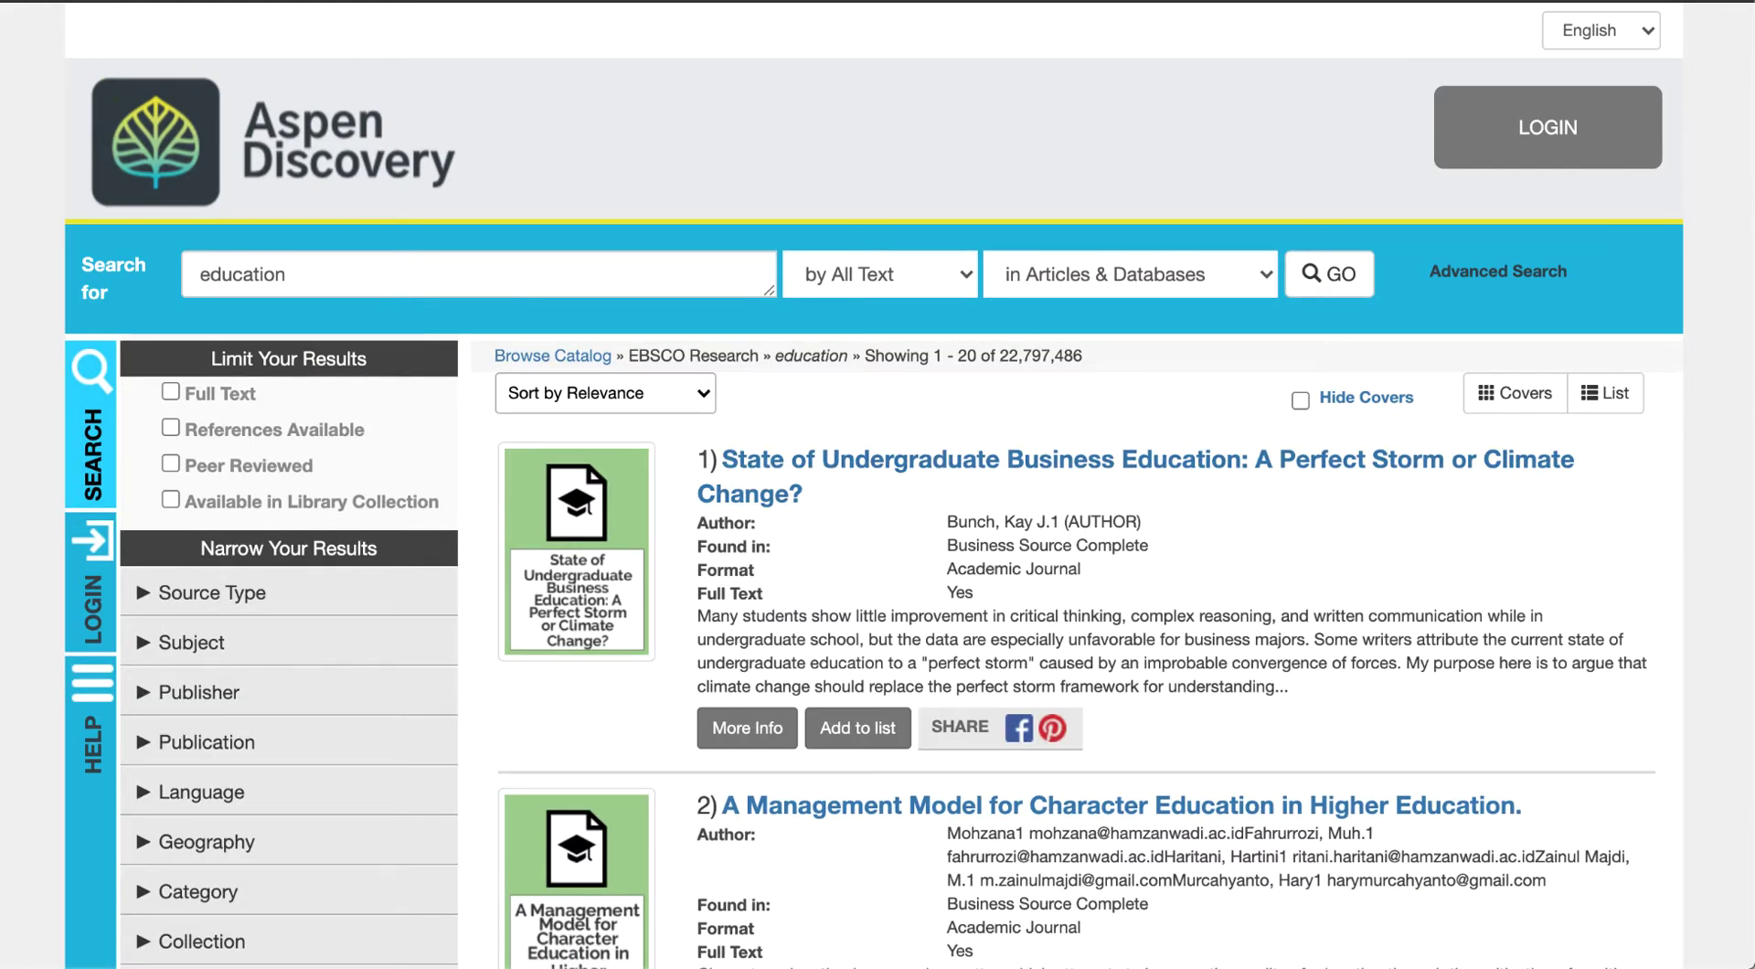
Browse the education article results and bring up the sidebar Login dialog
scroll(878, 485, "down", 6)
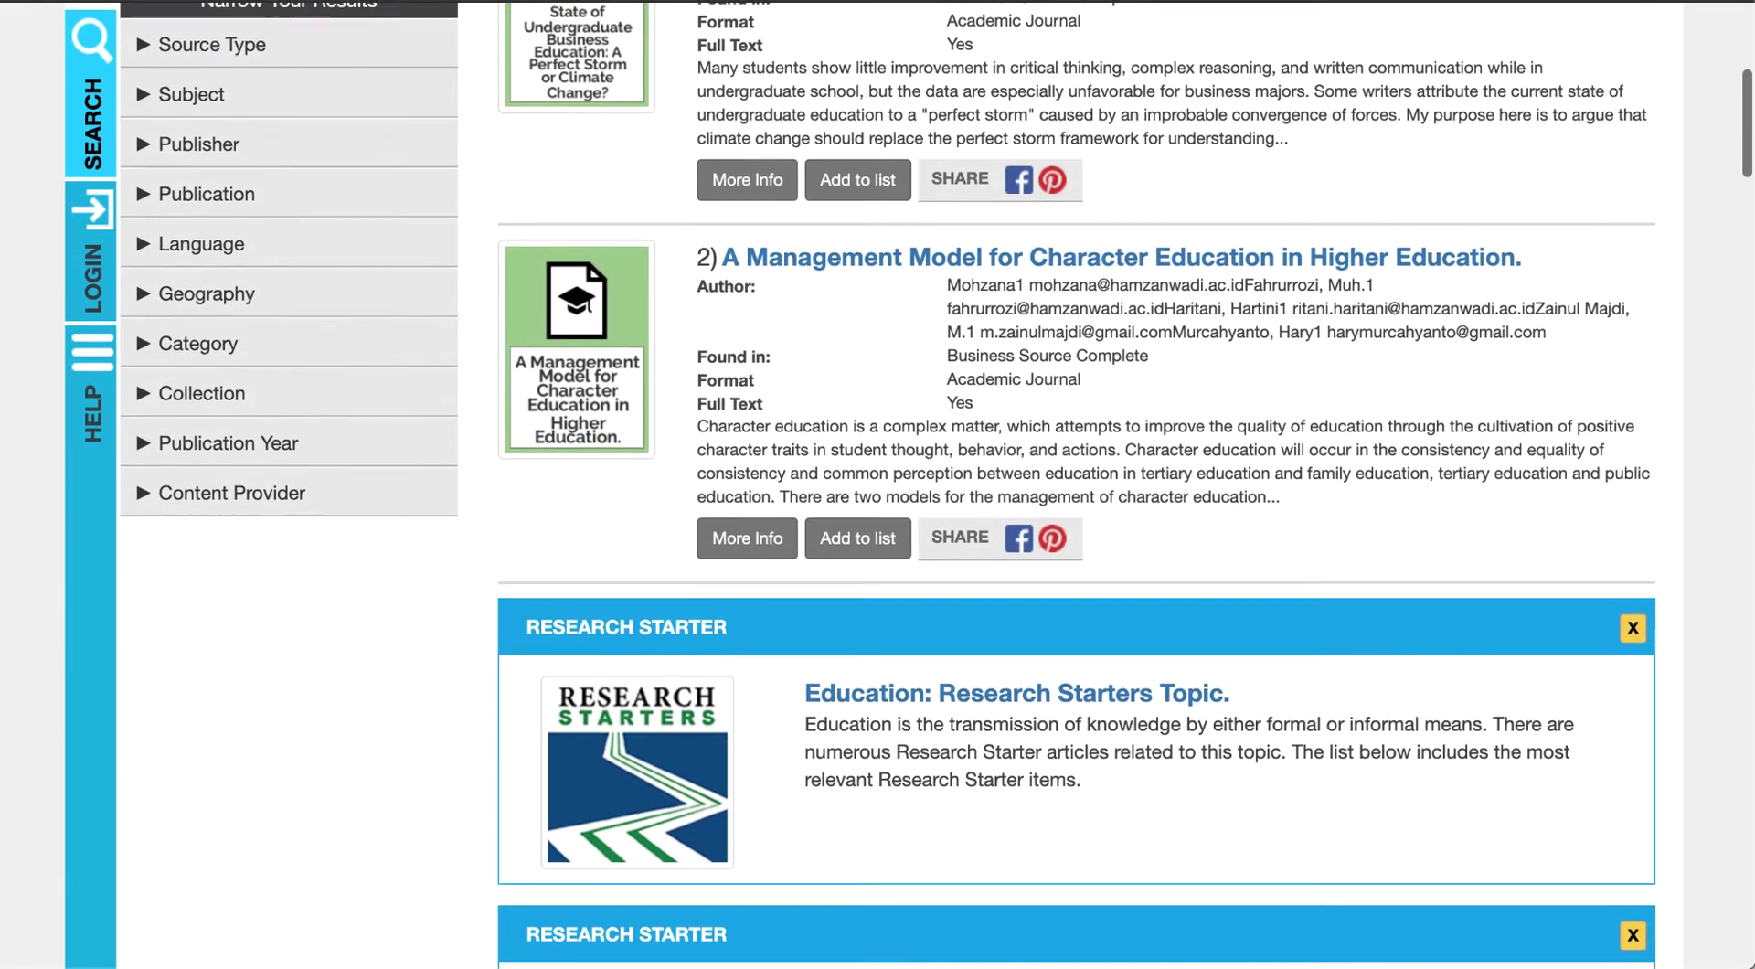
scroll(1076, 484, "down", 5)
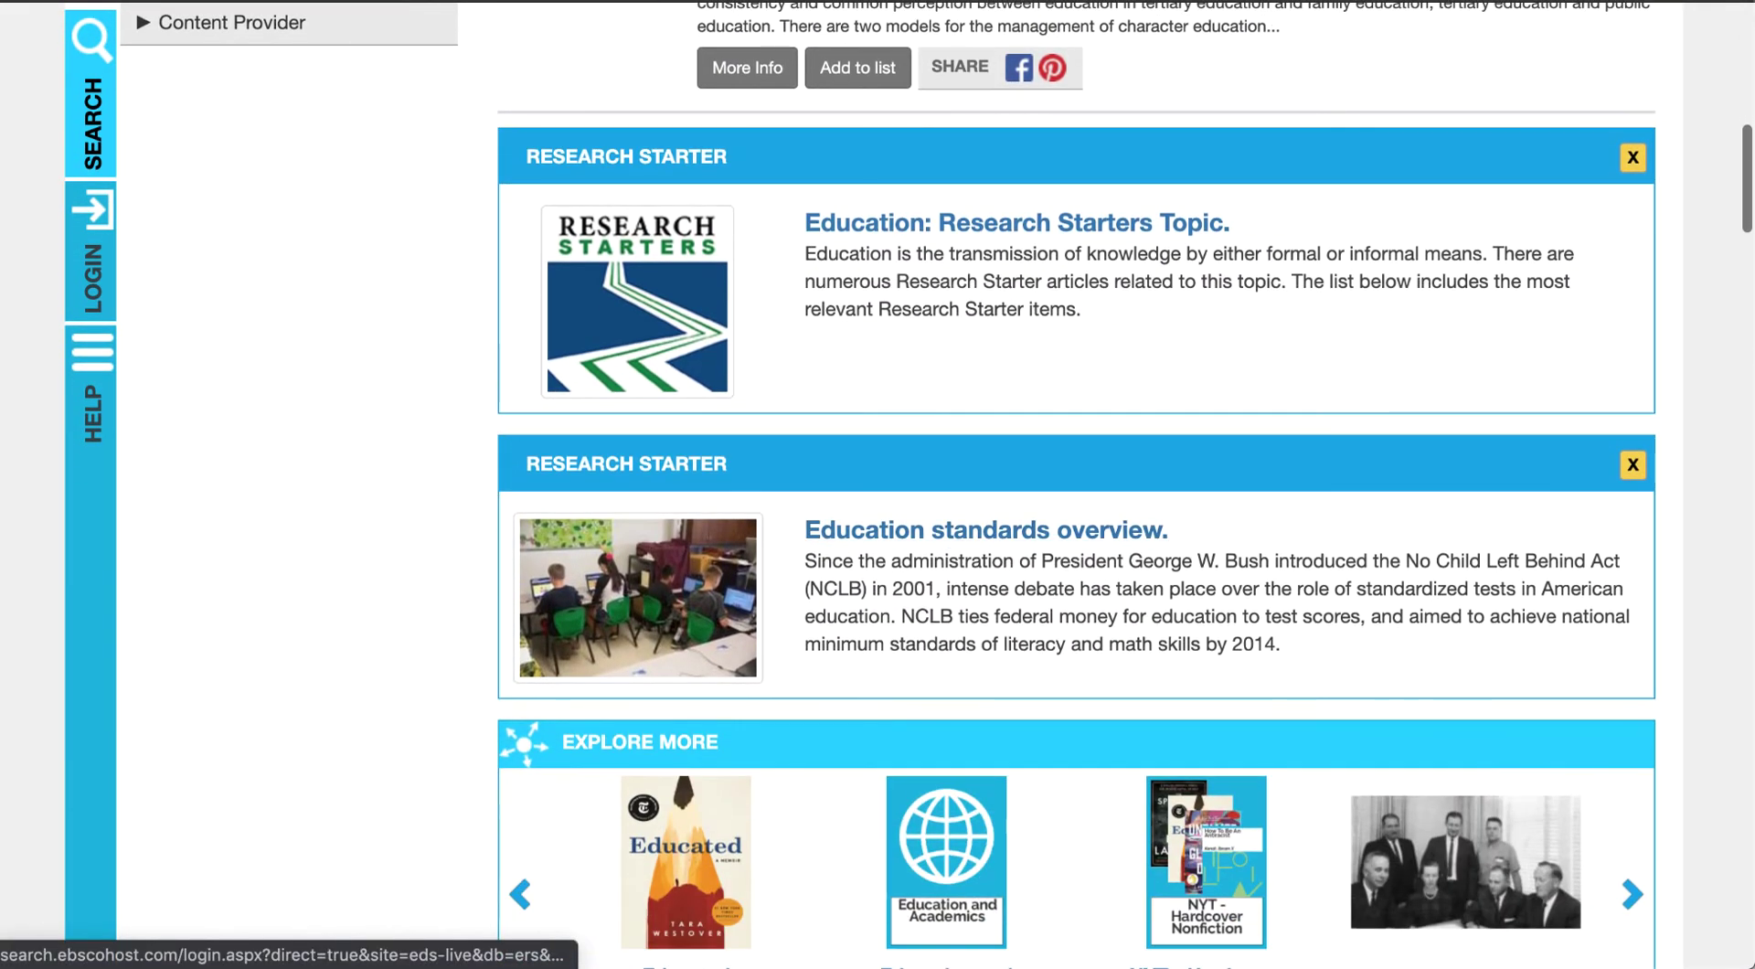
scroll(1076, 485, "down", 3)
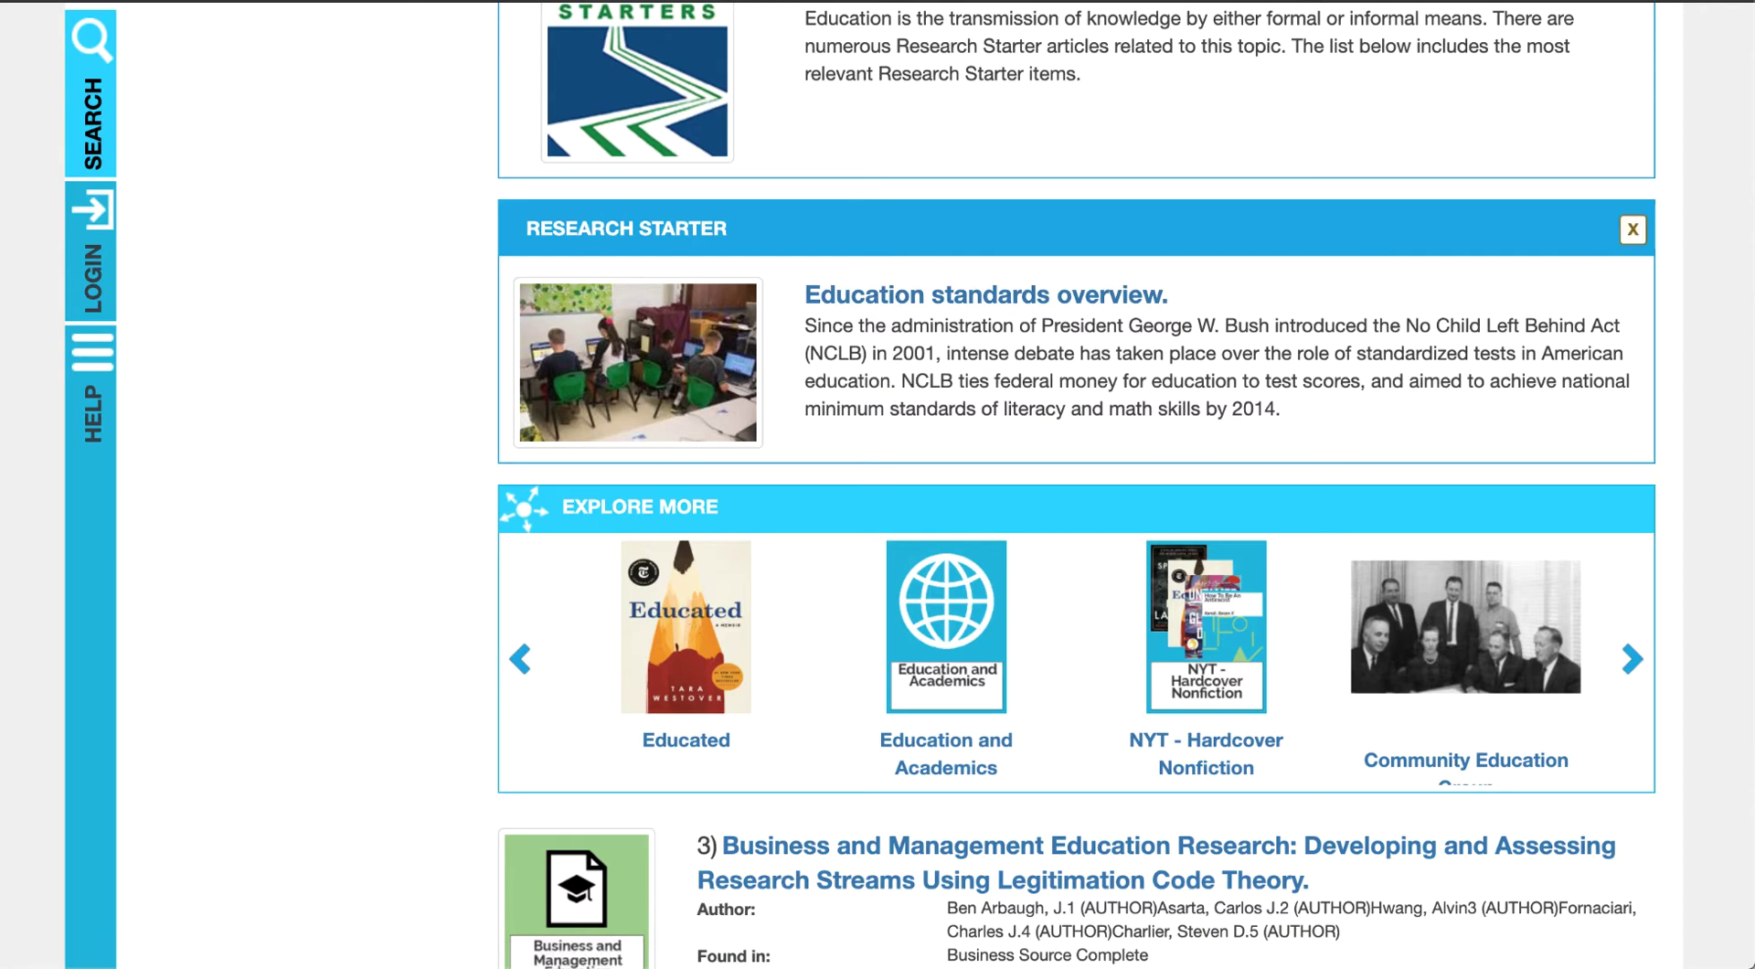
scroll(1077, 485, "up", 3)
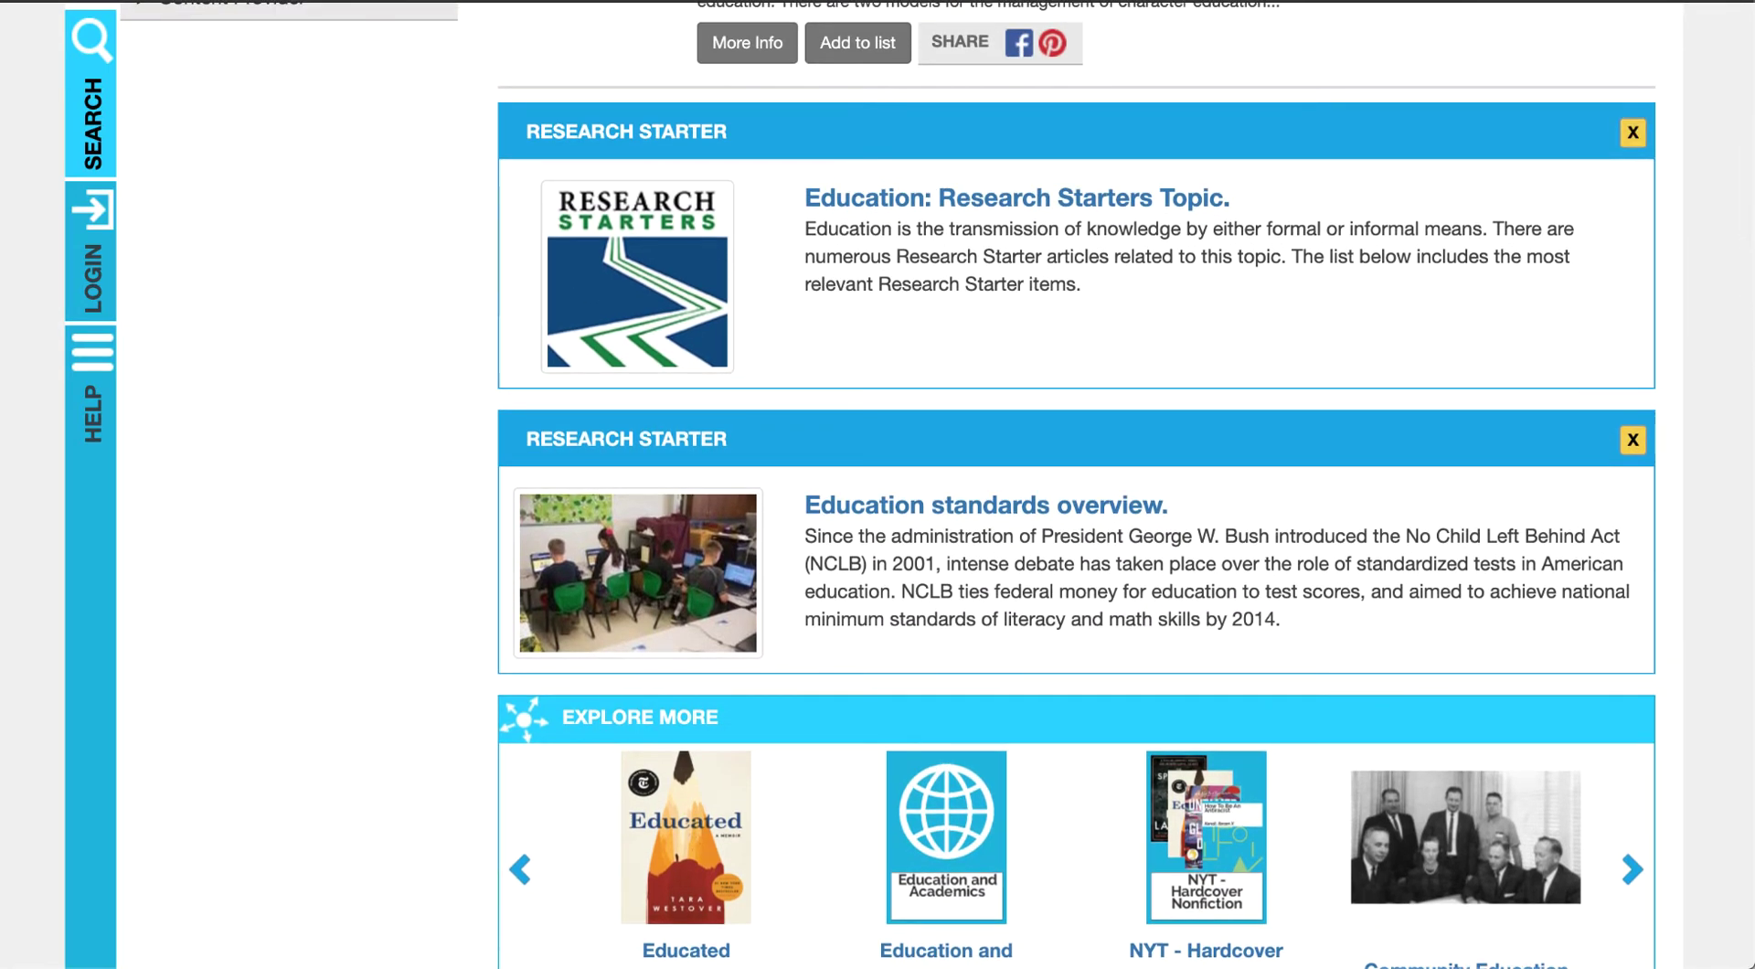
left_click(708, 770)
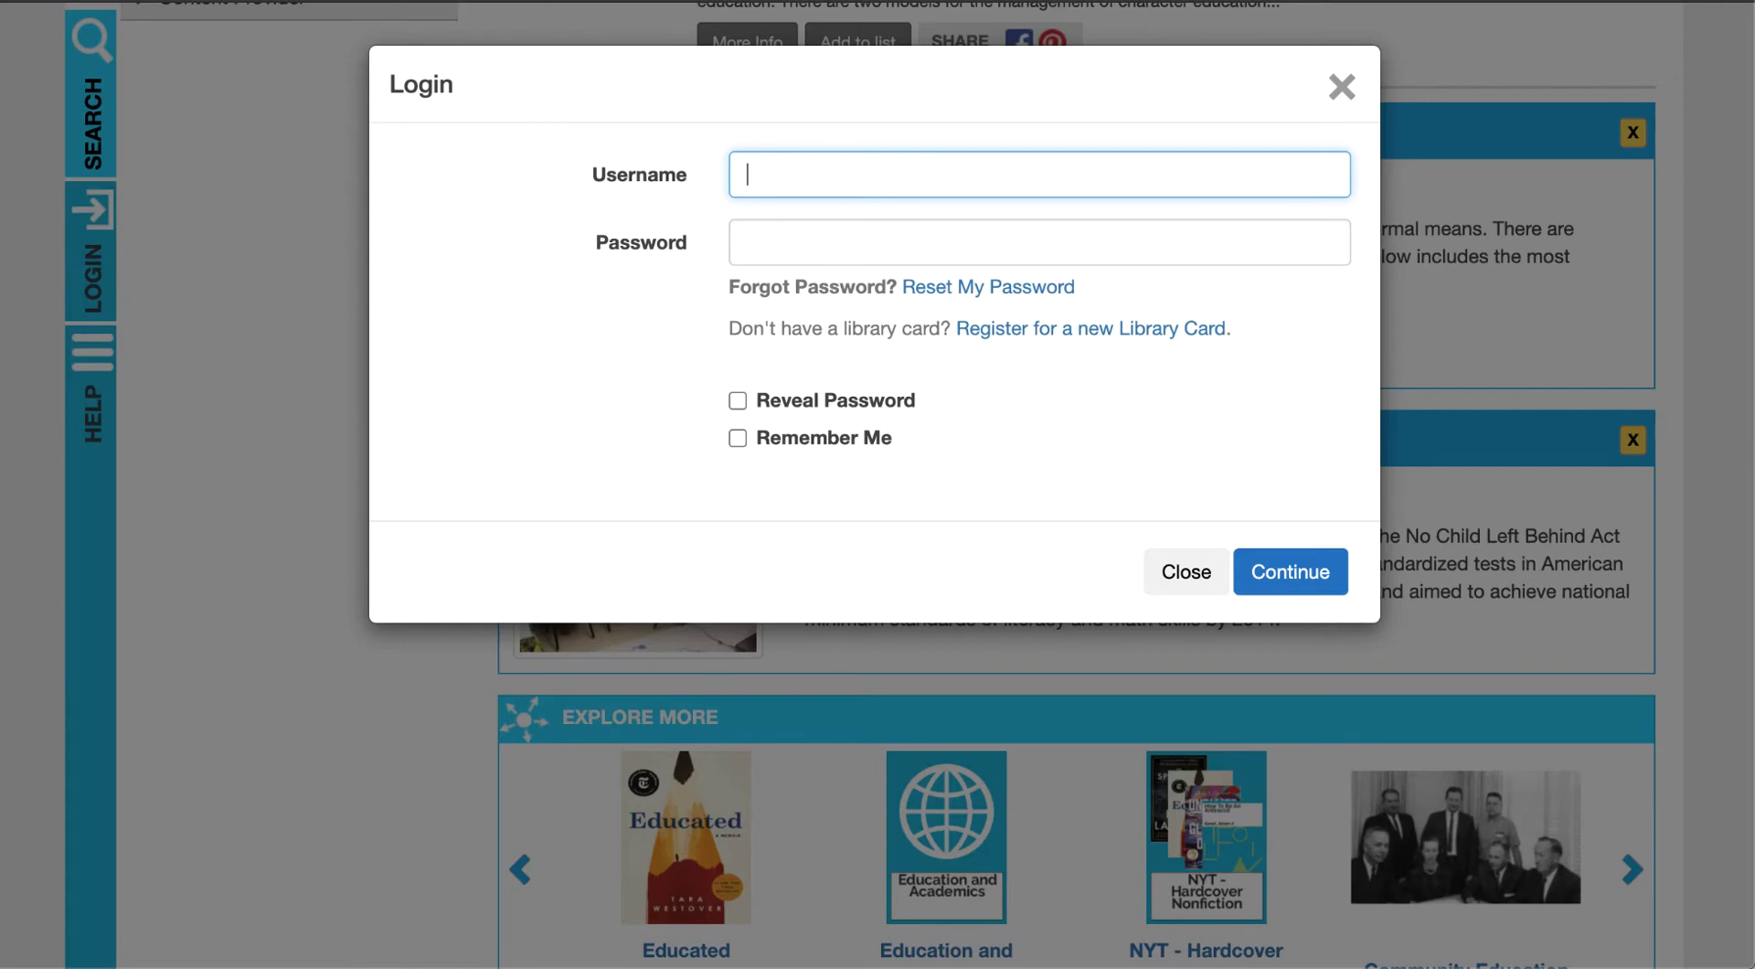
Close the Login dialog unsigned and return to the top of the EBSCO results
left_click(1342, 85)
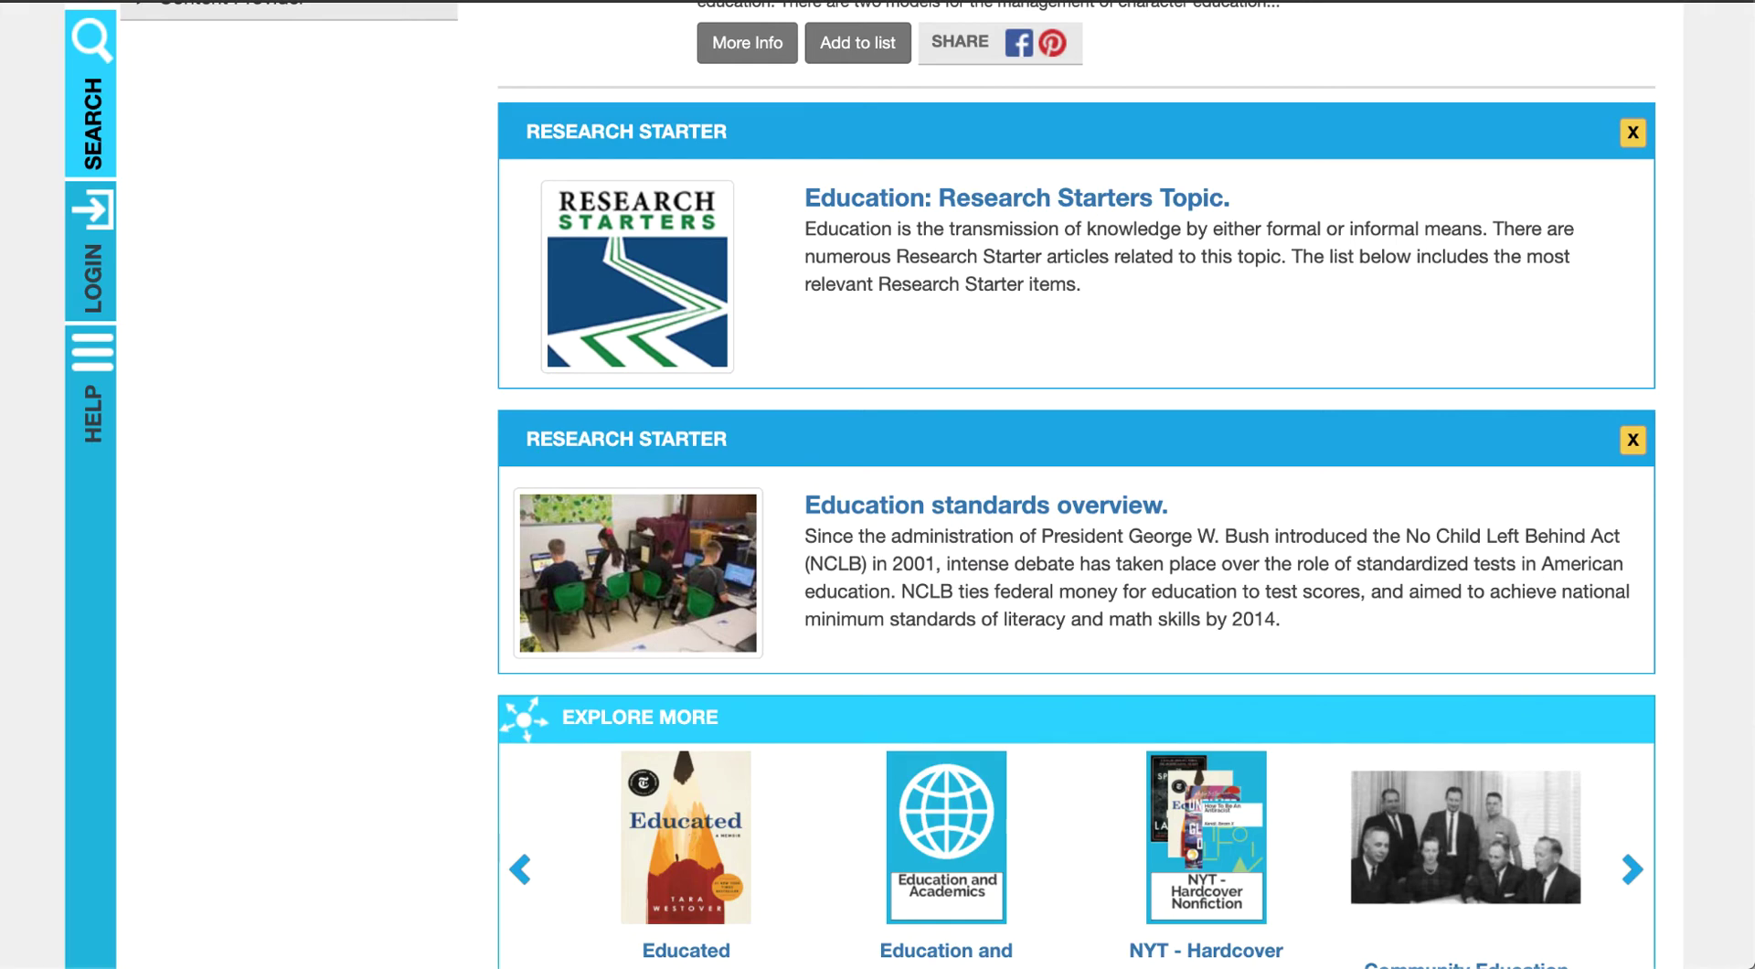
scroll(877, 485, "up", 10)
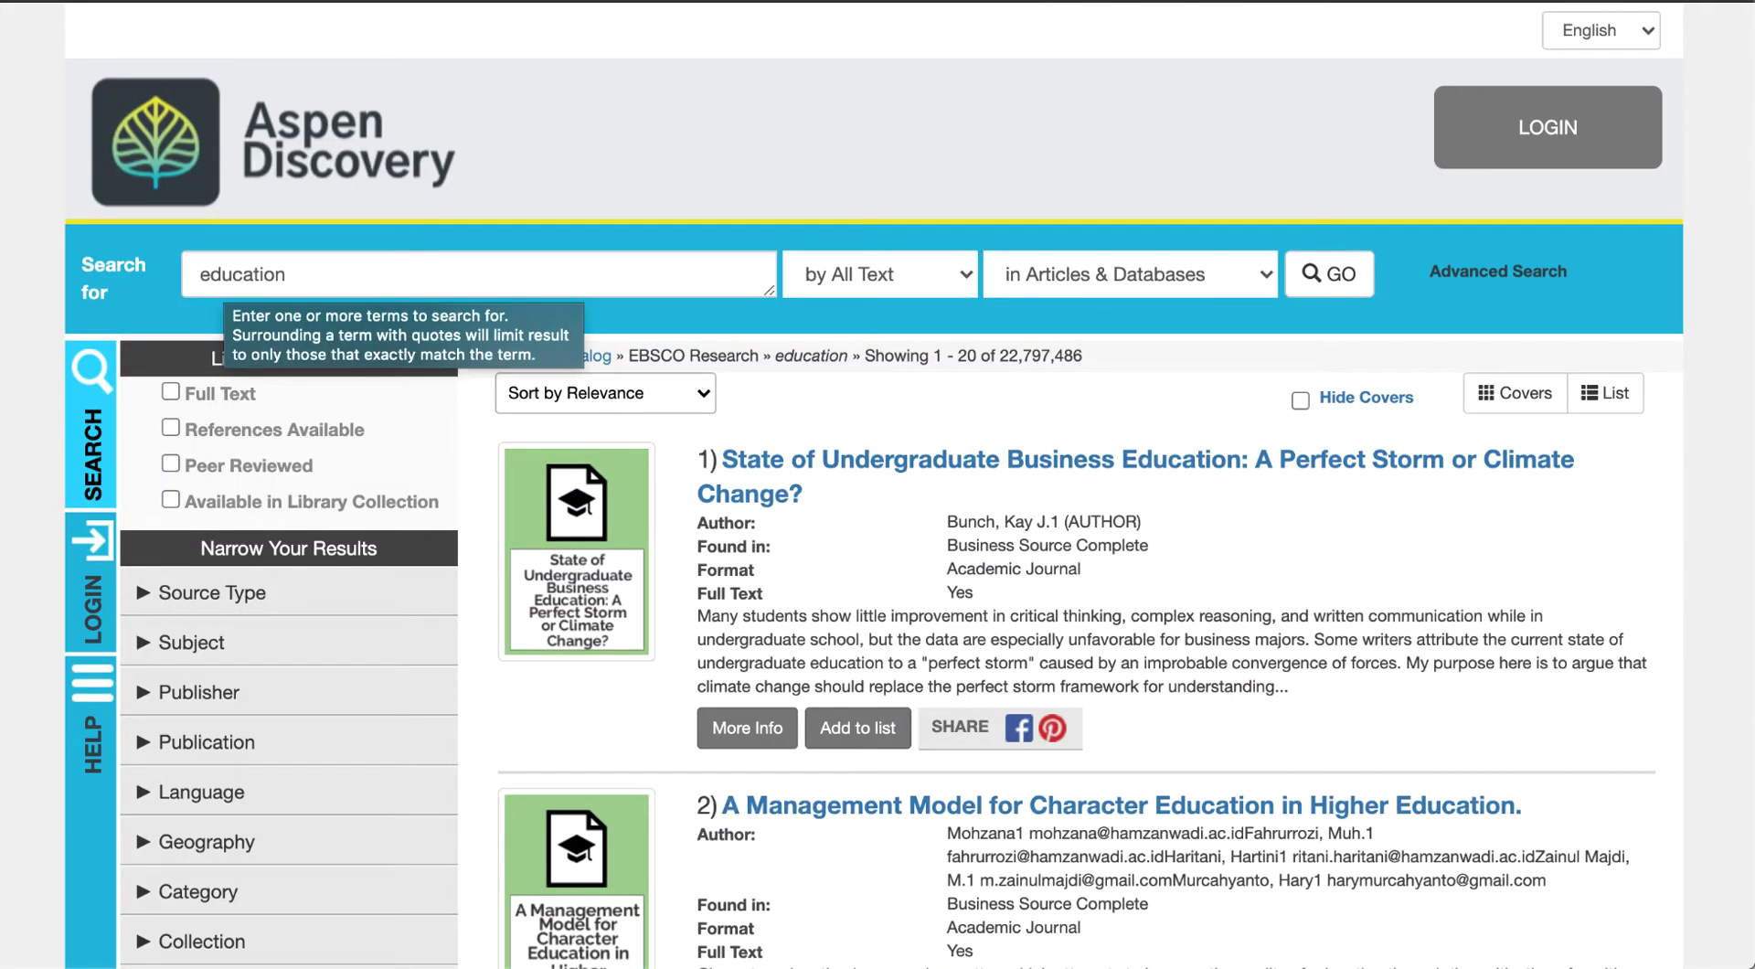
Change the search scope to 'in Combined Results' and rerun the 'education' search
left_click(1130, 274)
key("Down")
key("Down")
key("Down")
key("Down")
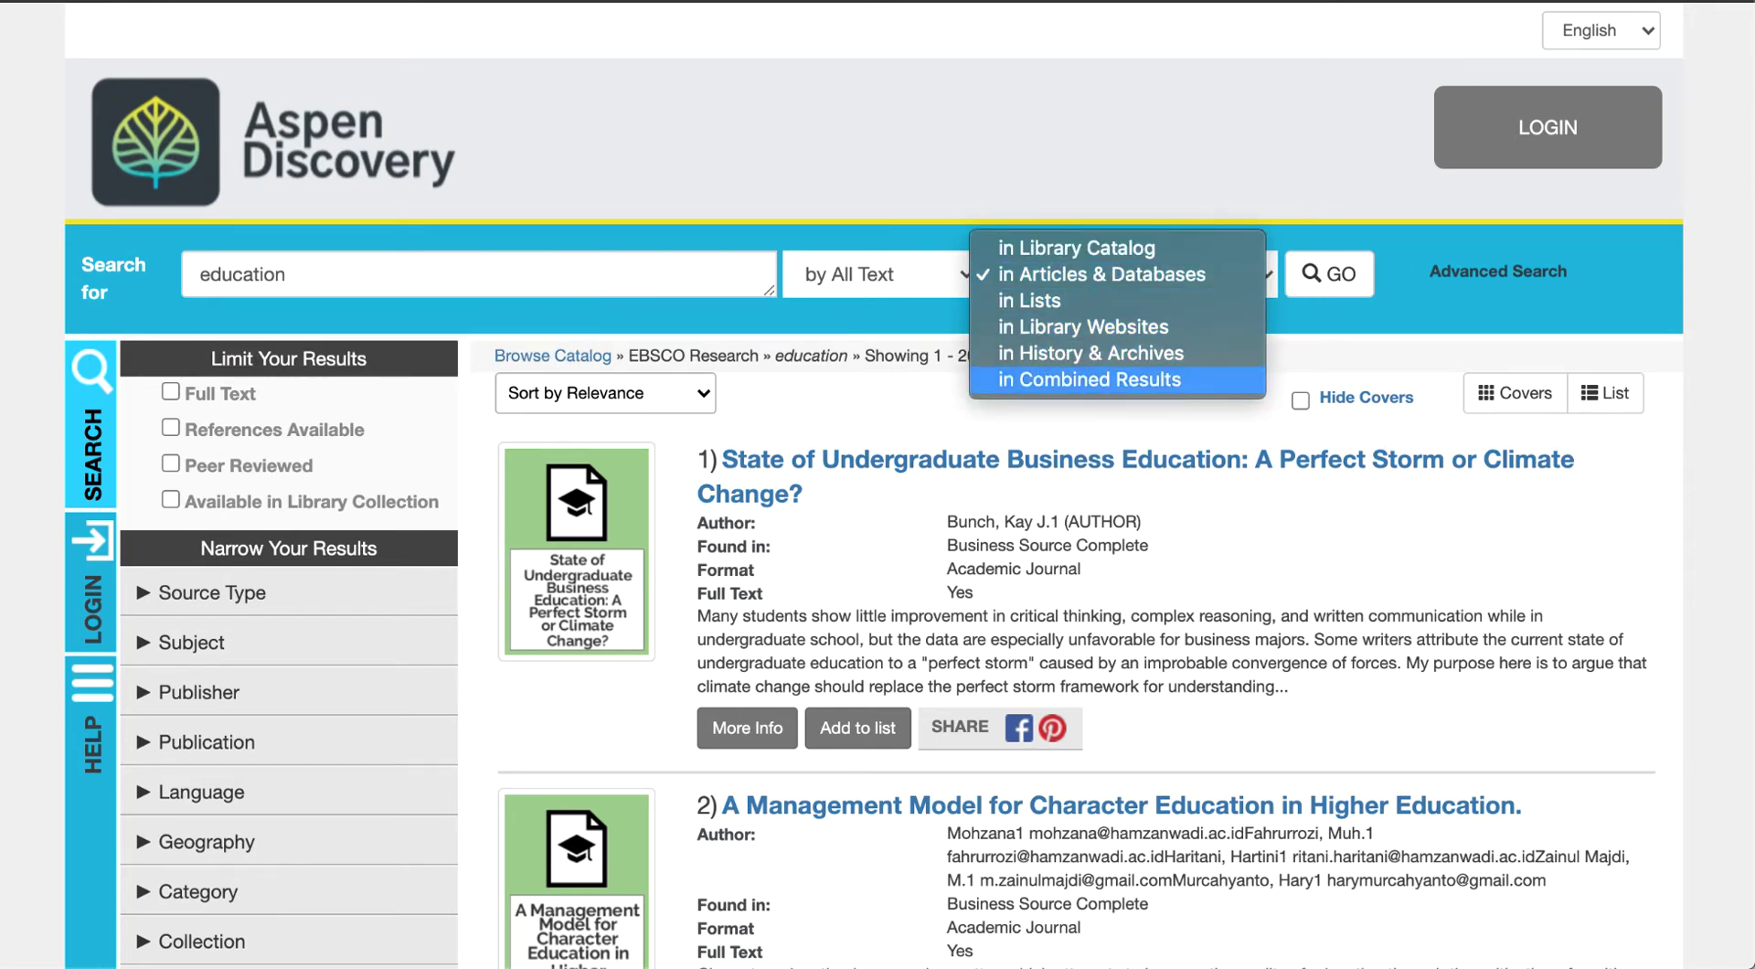
key("Return")
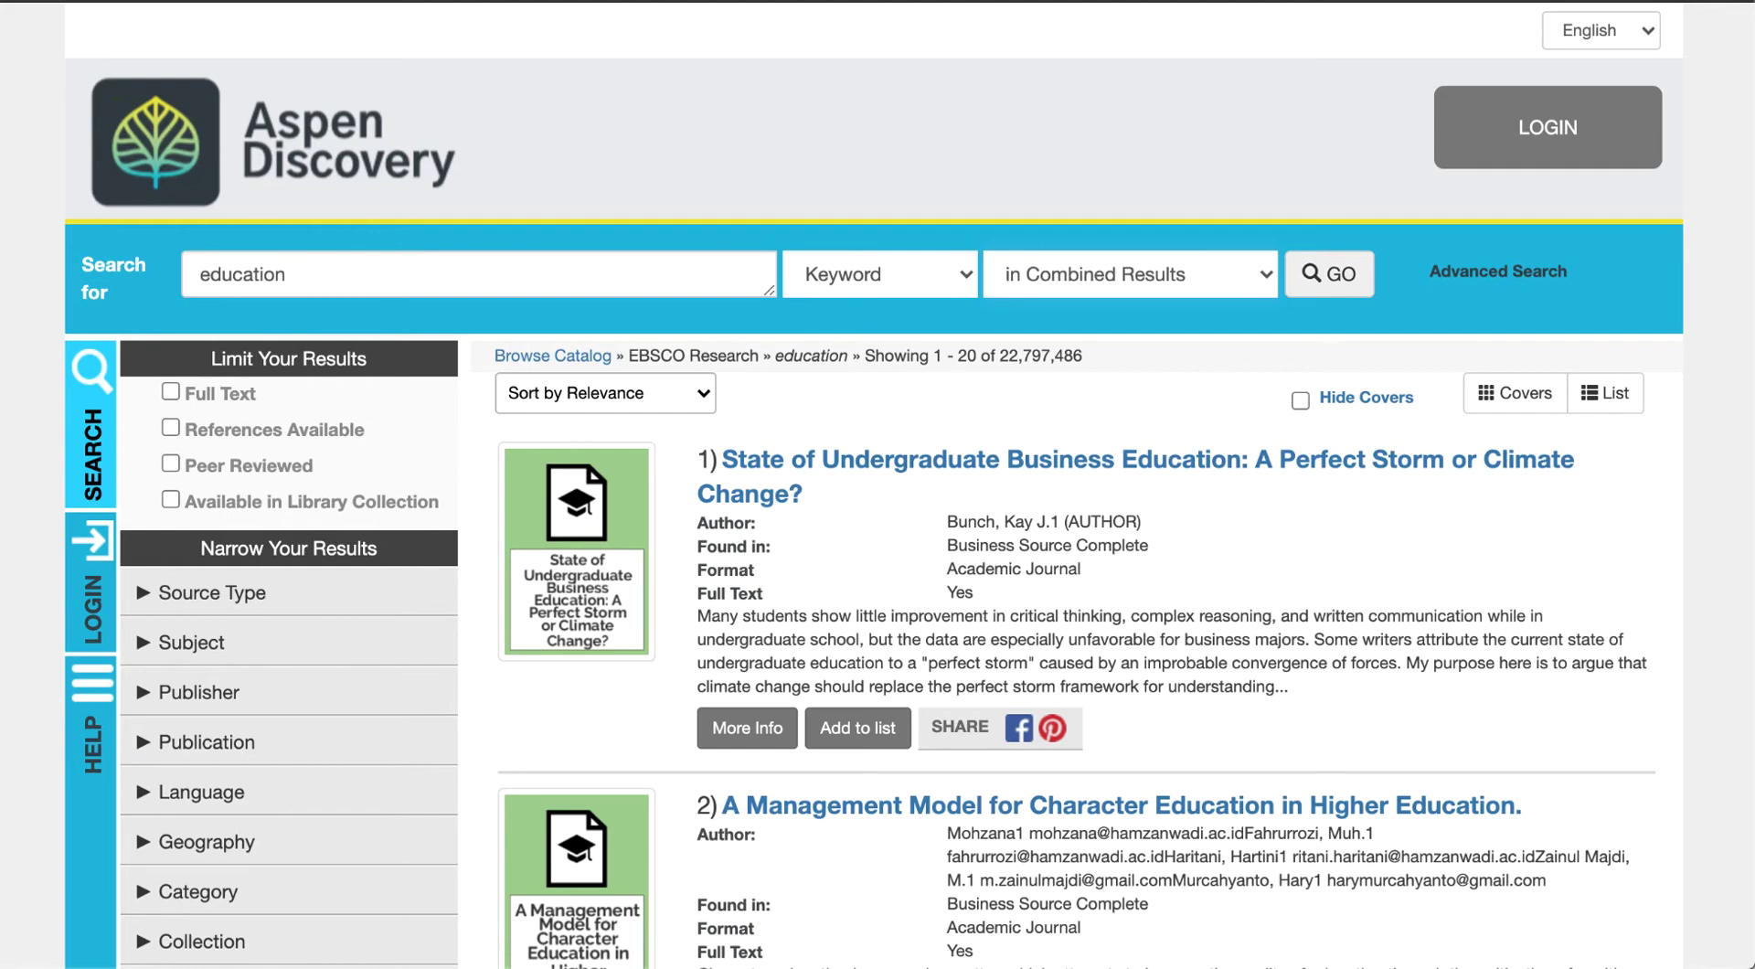
key("Return")
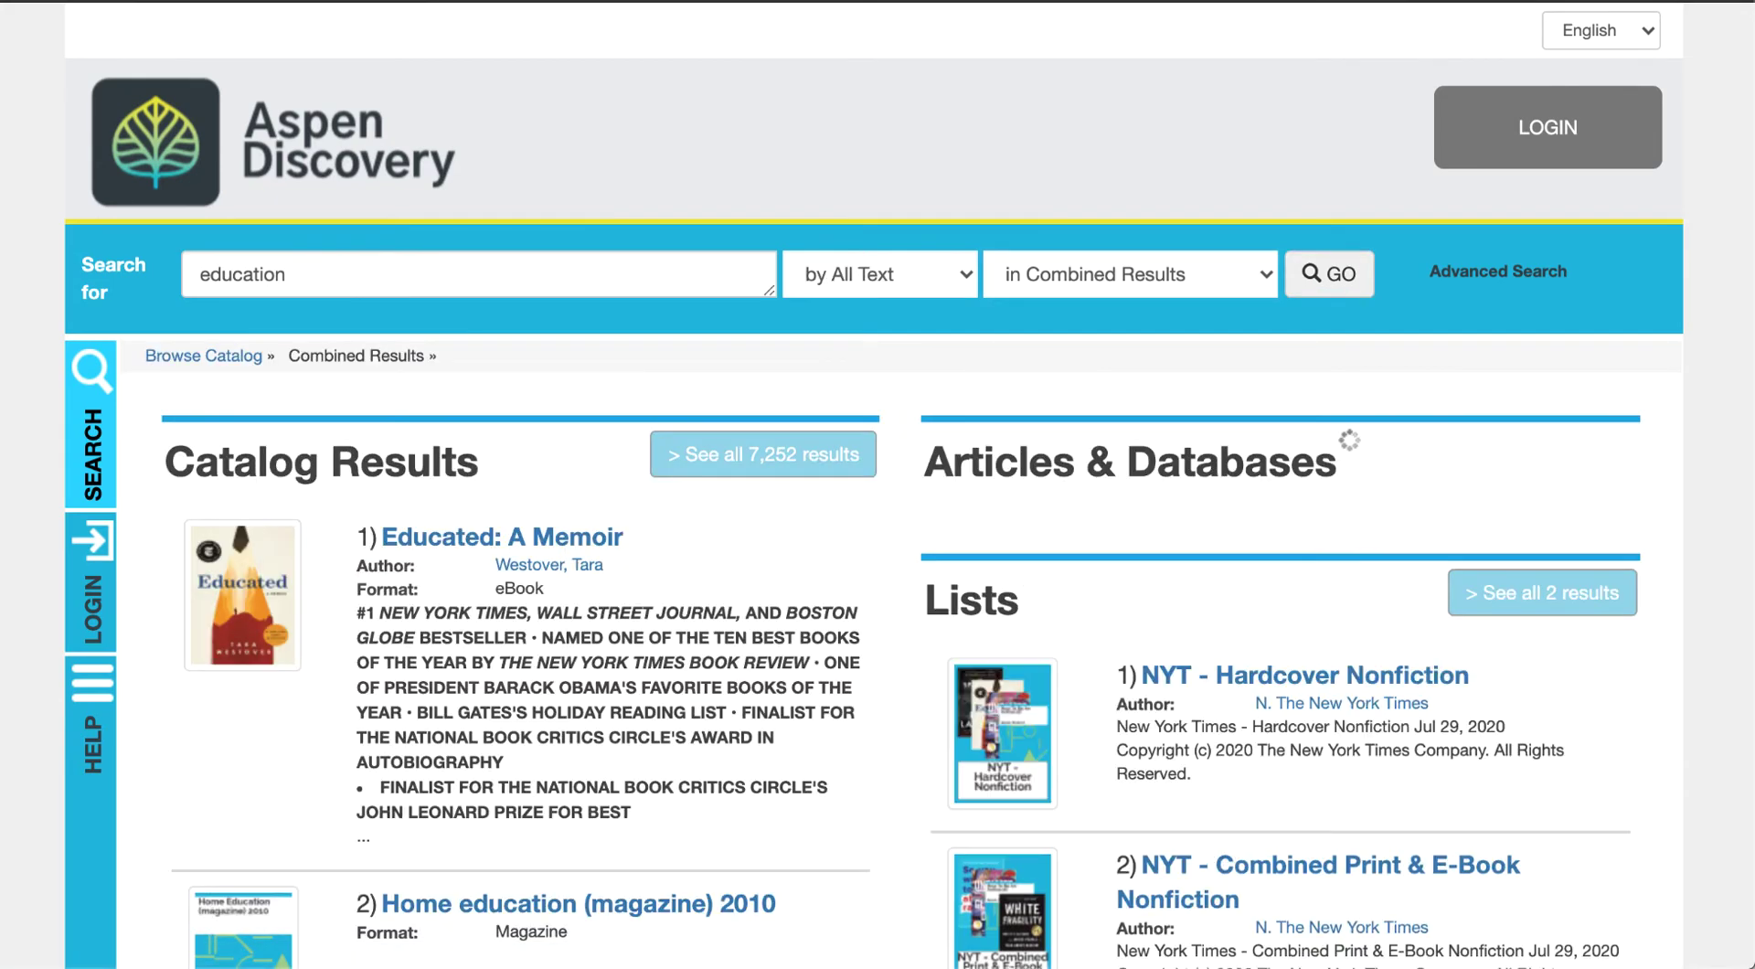
scroll(878, 484, "down", 3)
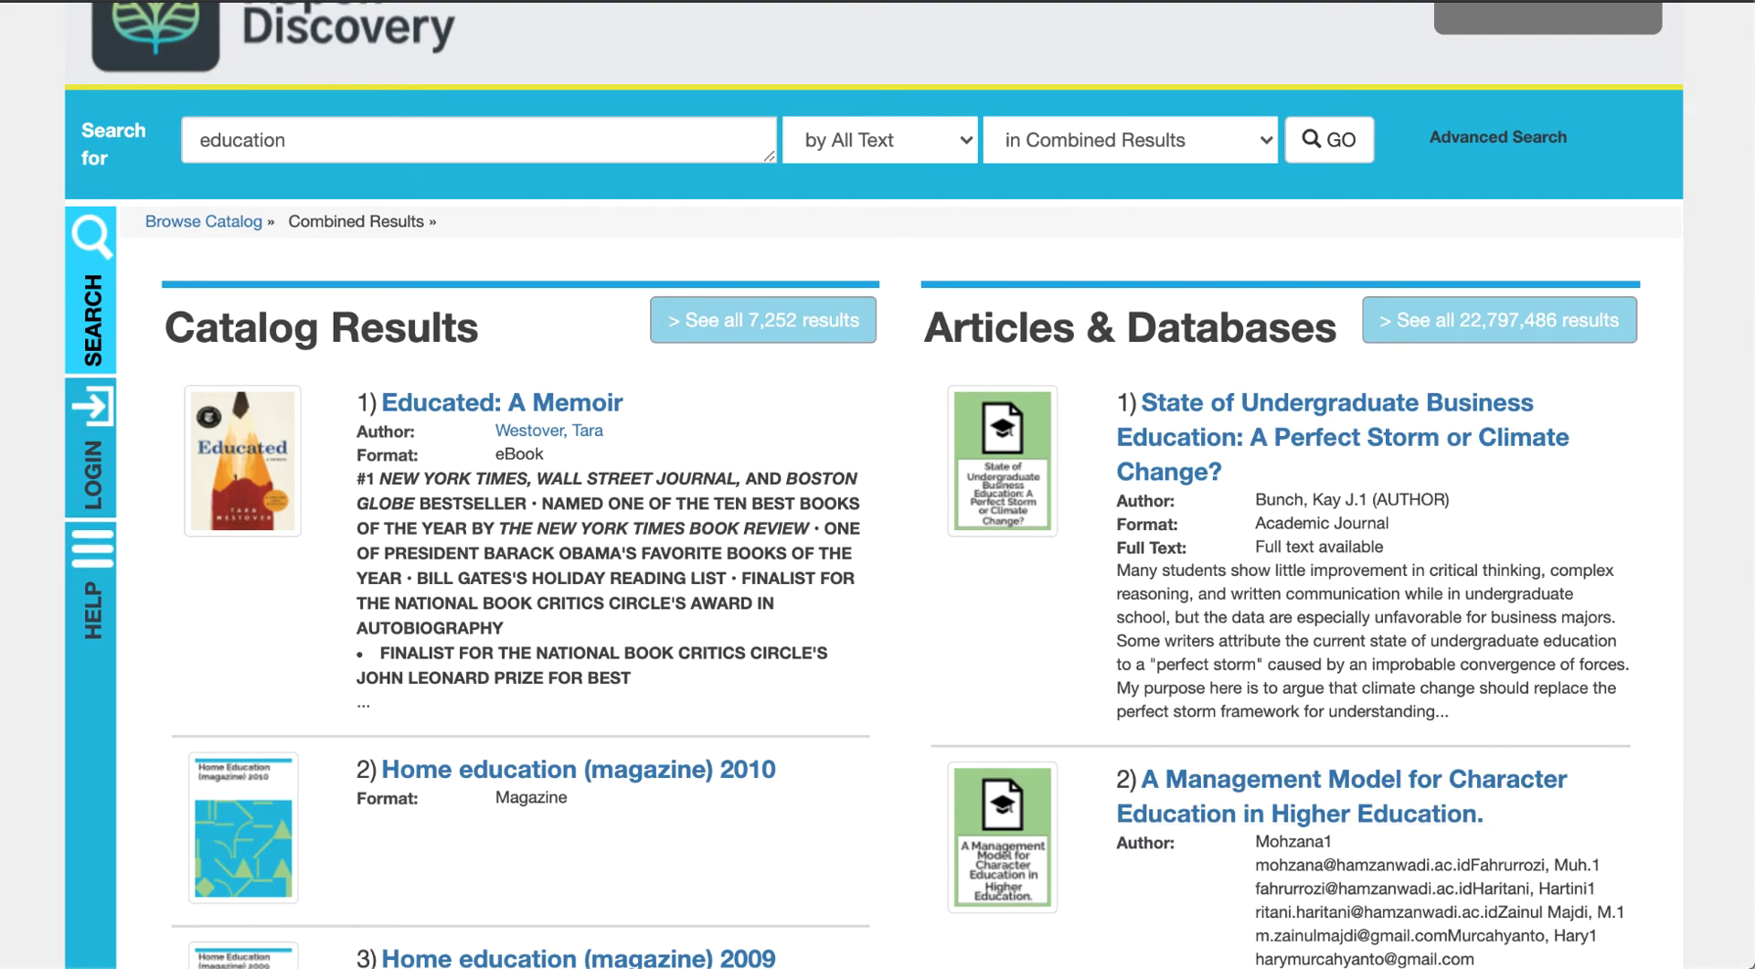
scroll(1335, 292, "down", 20)
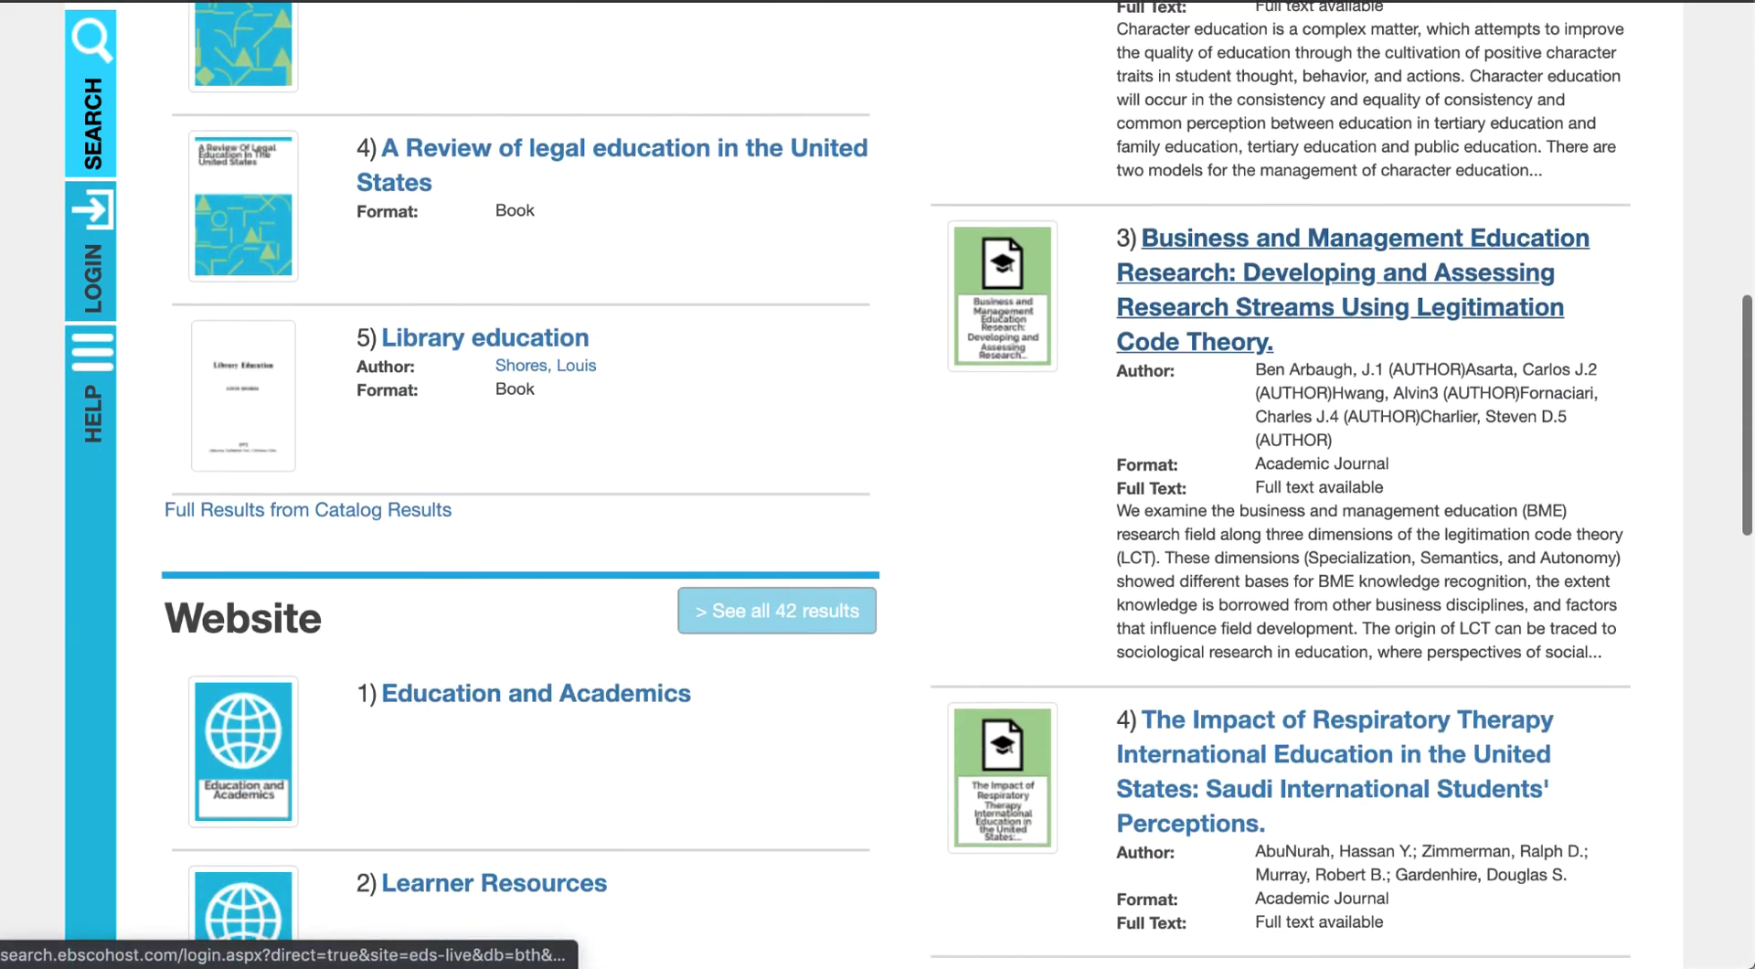
scroll(1335, 292, "down", 5)
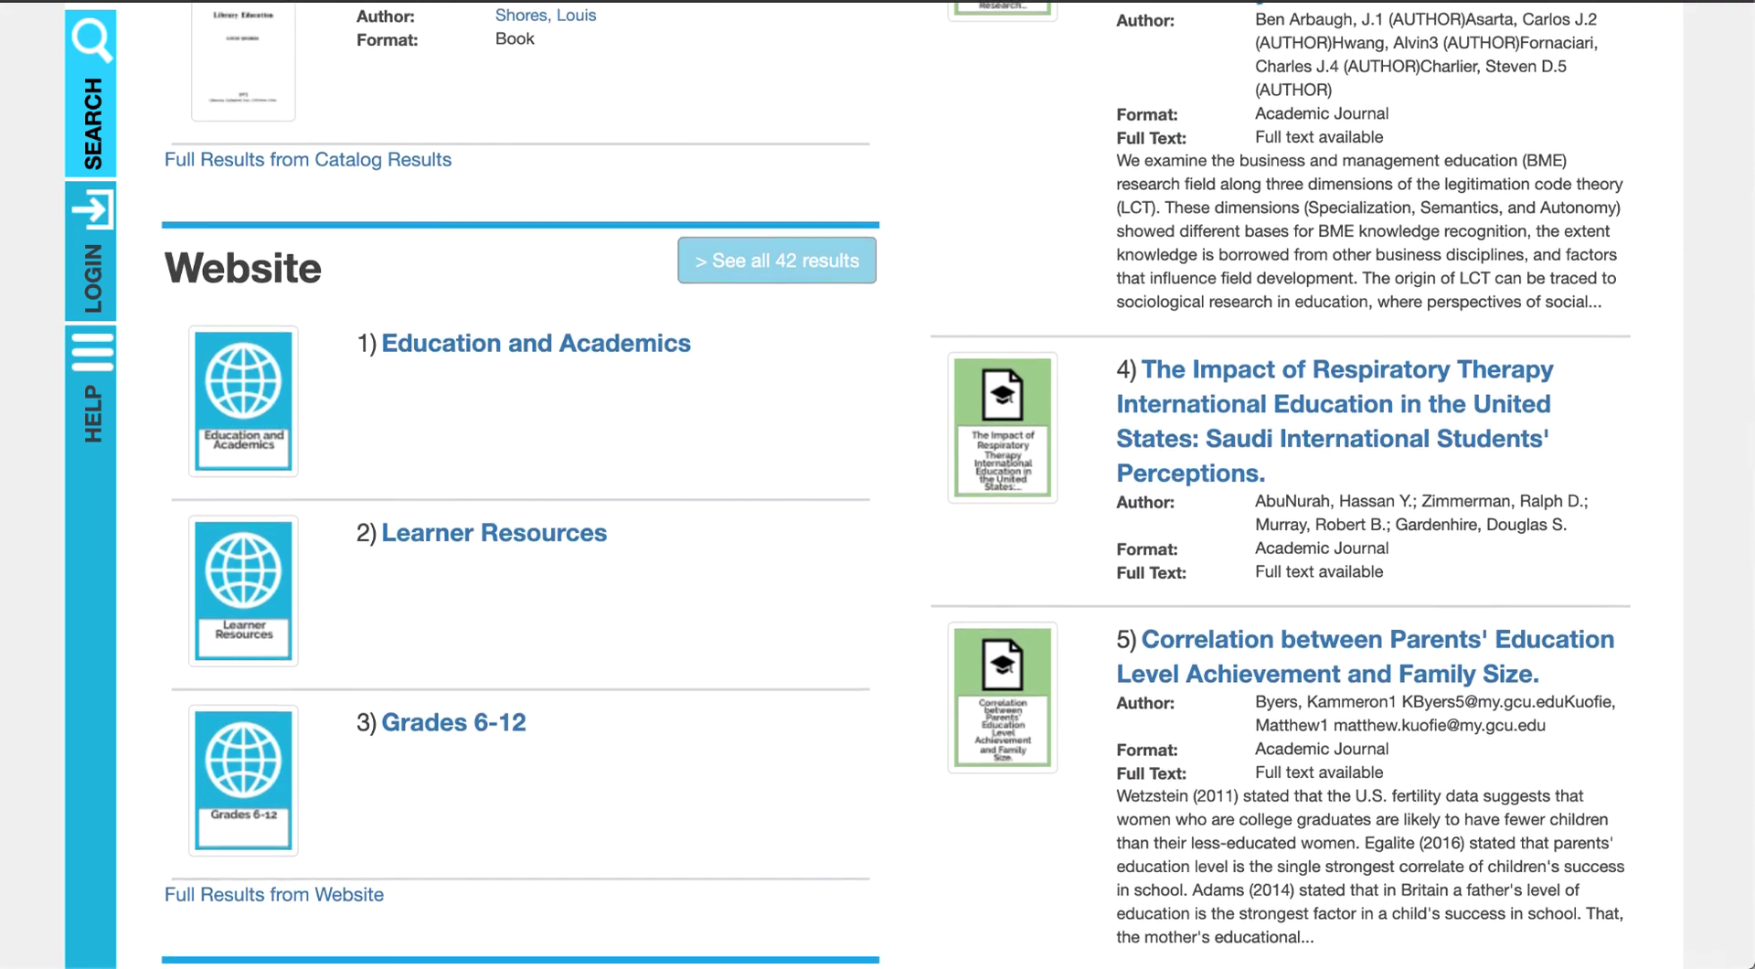
scroll(554, 569, "down", 10)
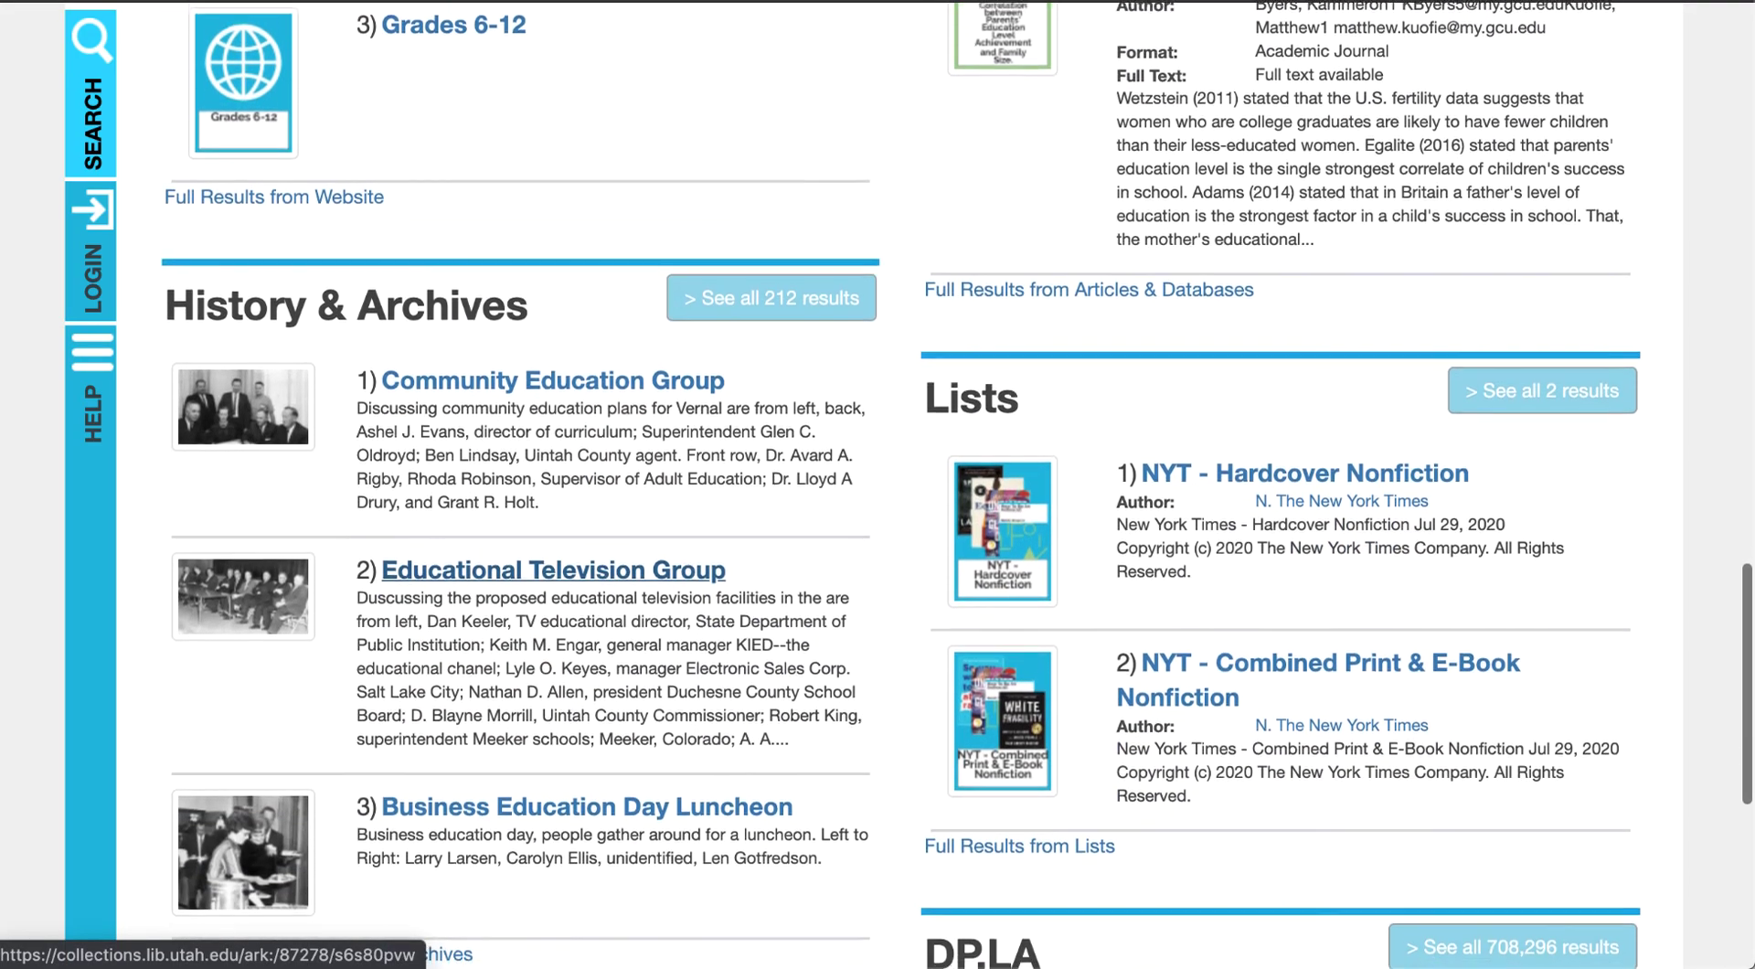
scroll(553, 569, "down", 5)
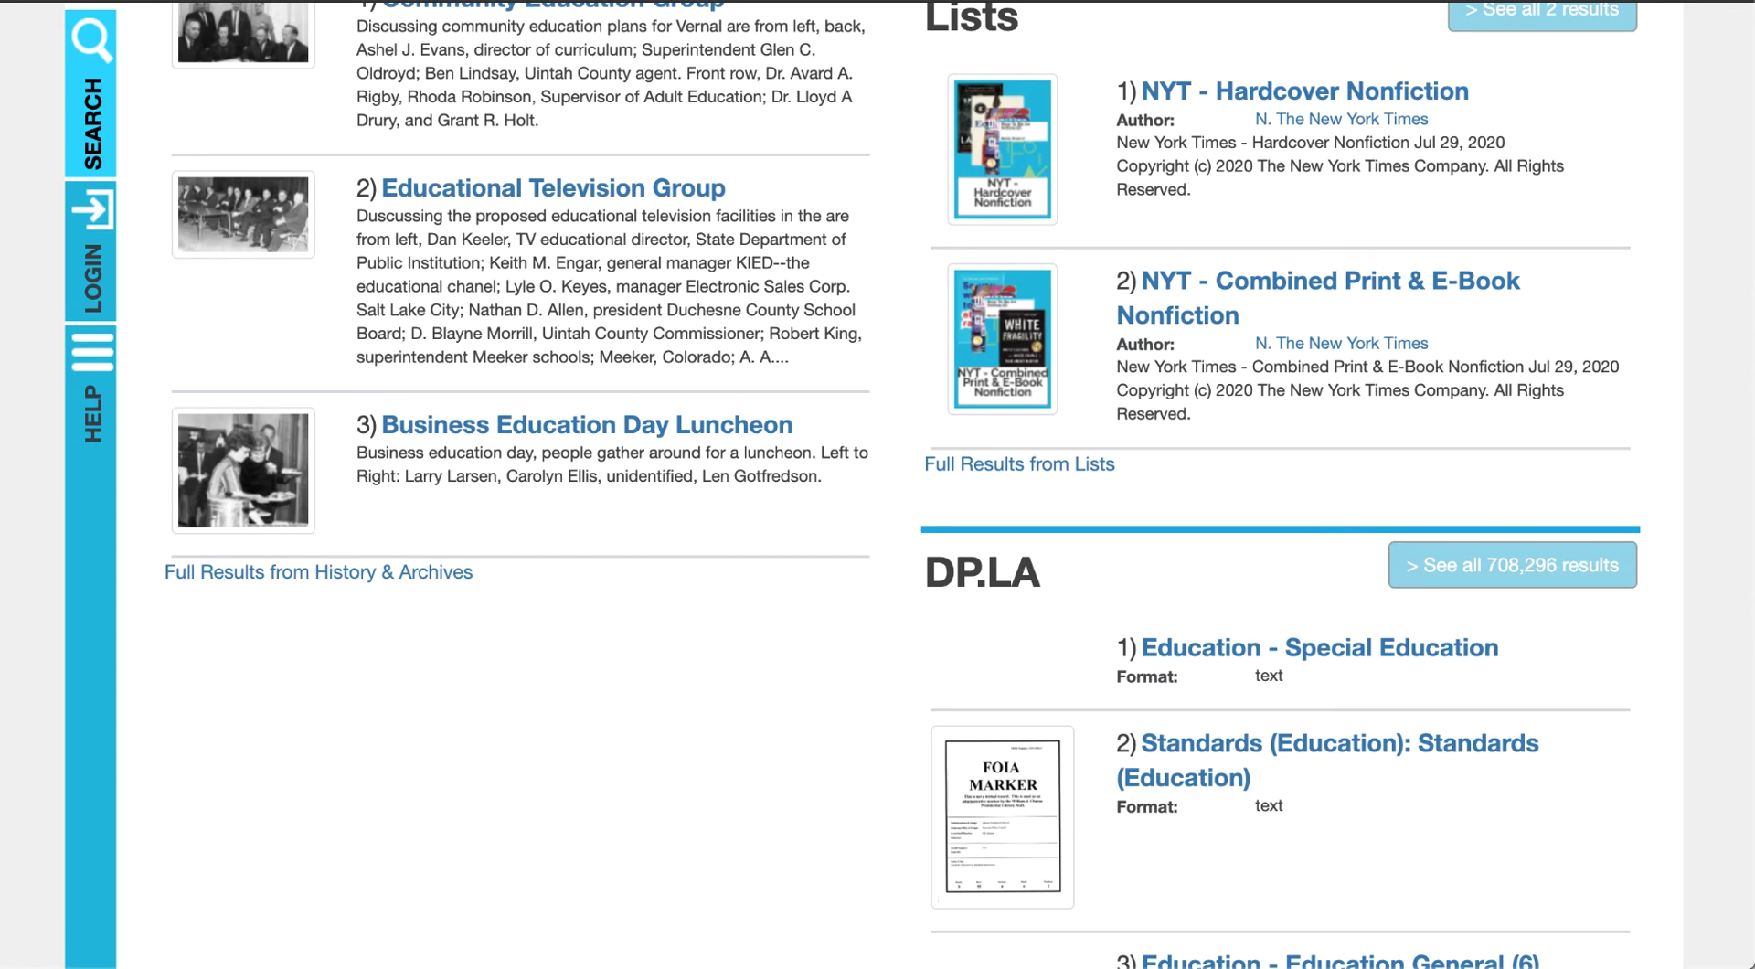
scroll(878, 484, "down", 4)
scroll(878, 485, "up", 12)
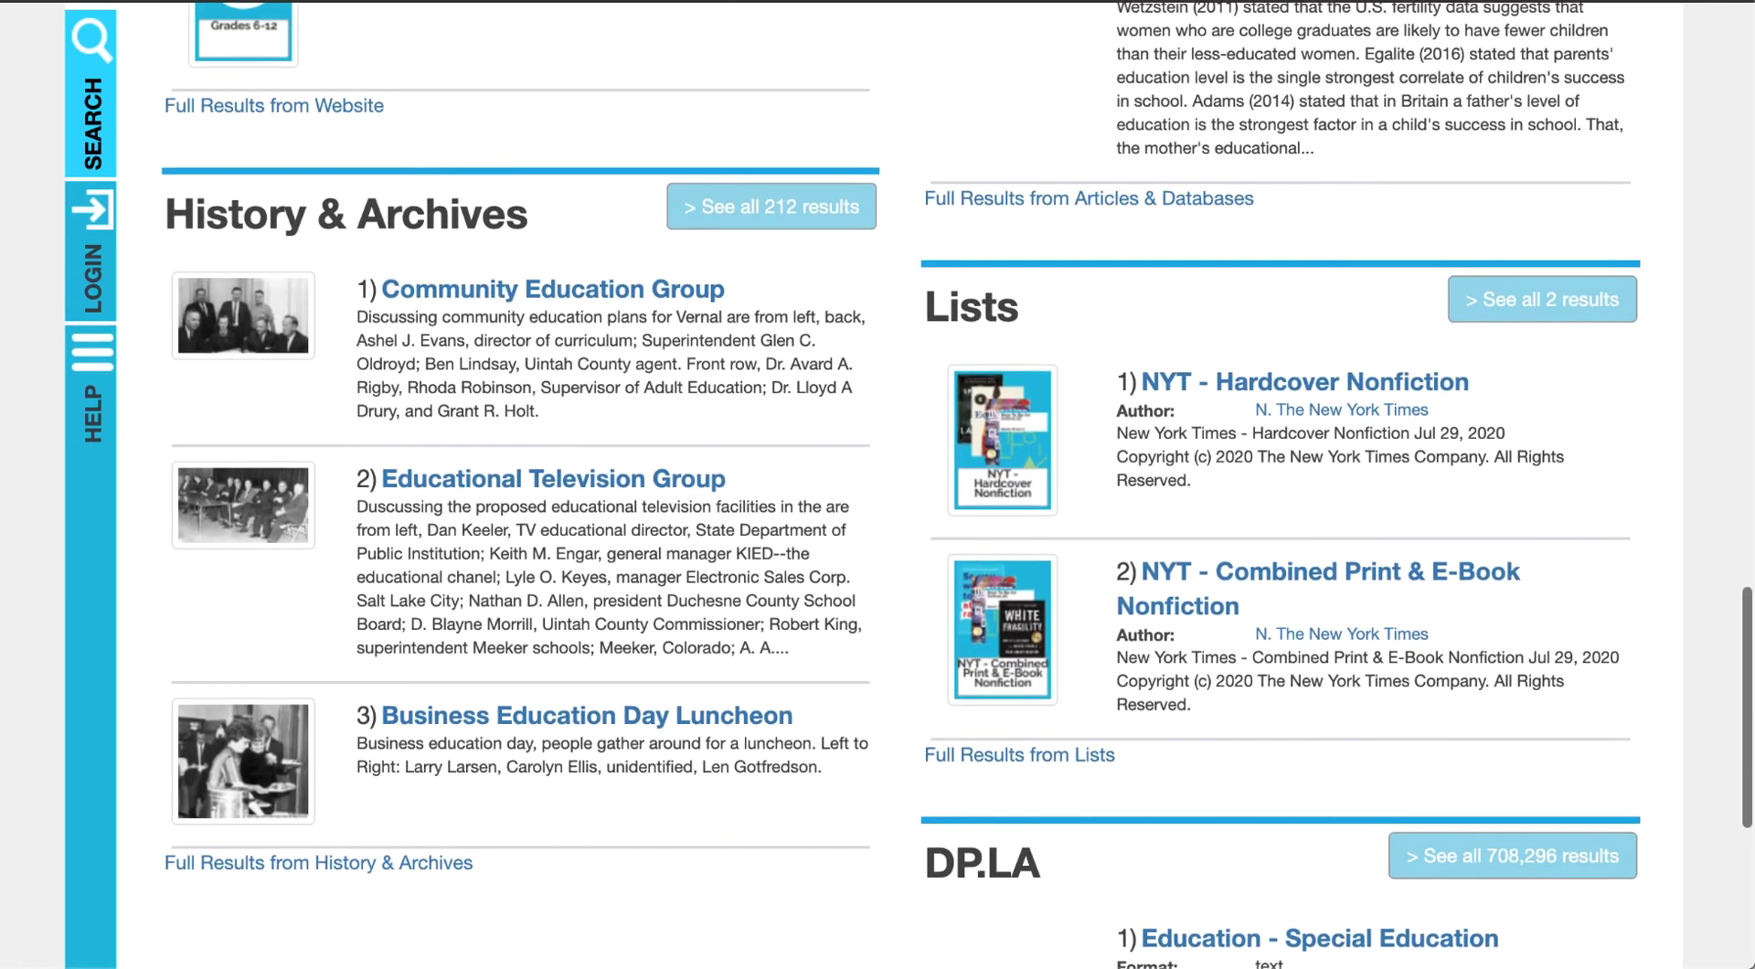
scroll(878, 484, "up", 6)
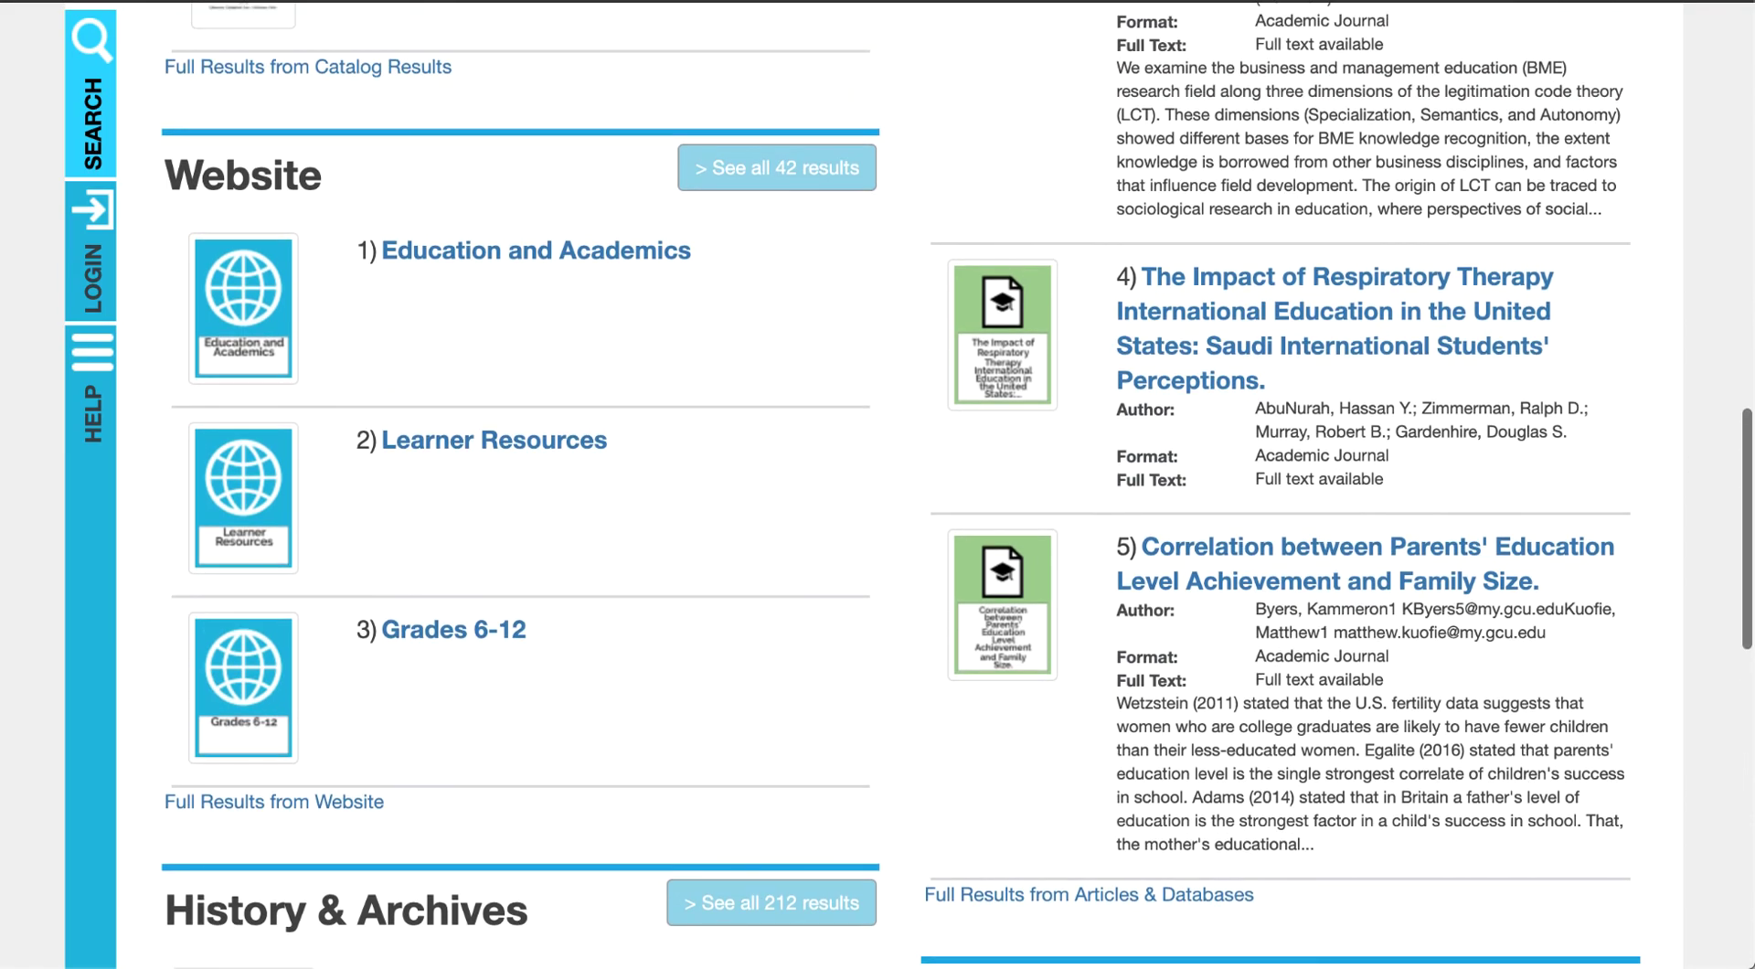
scroll(878, 484, "up", 7)
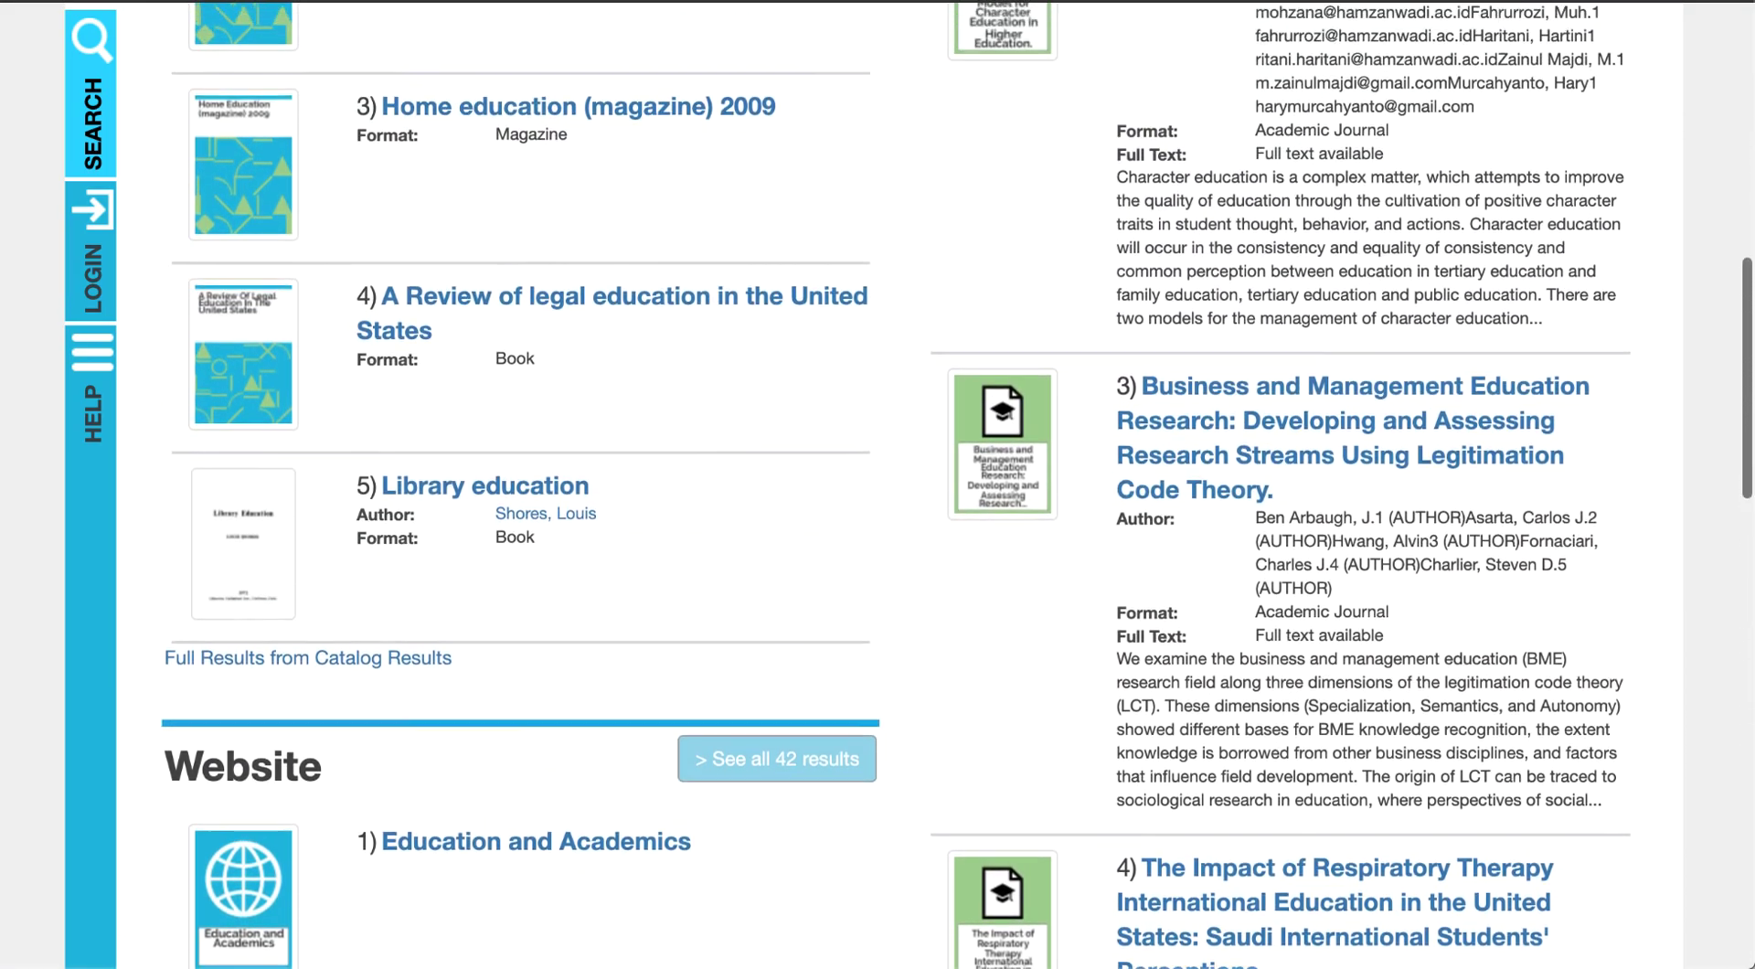
scroll(878, 485, "up", 8)
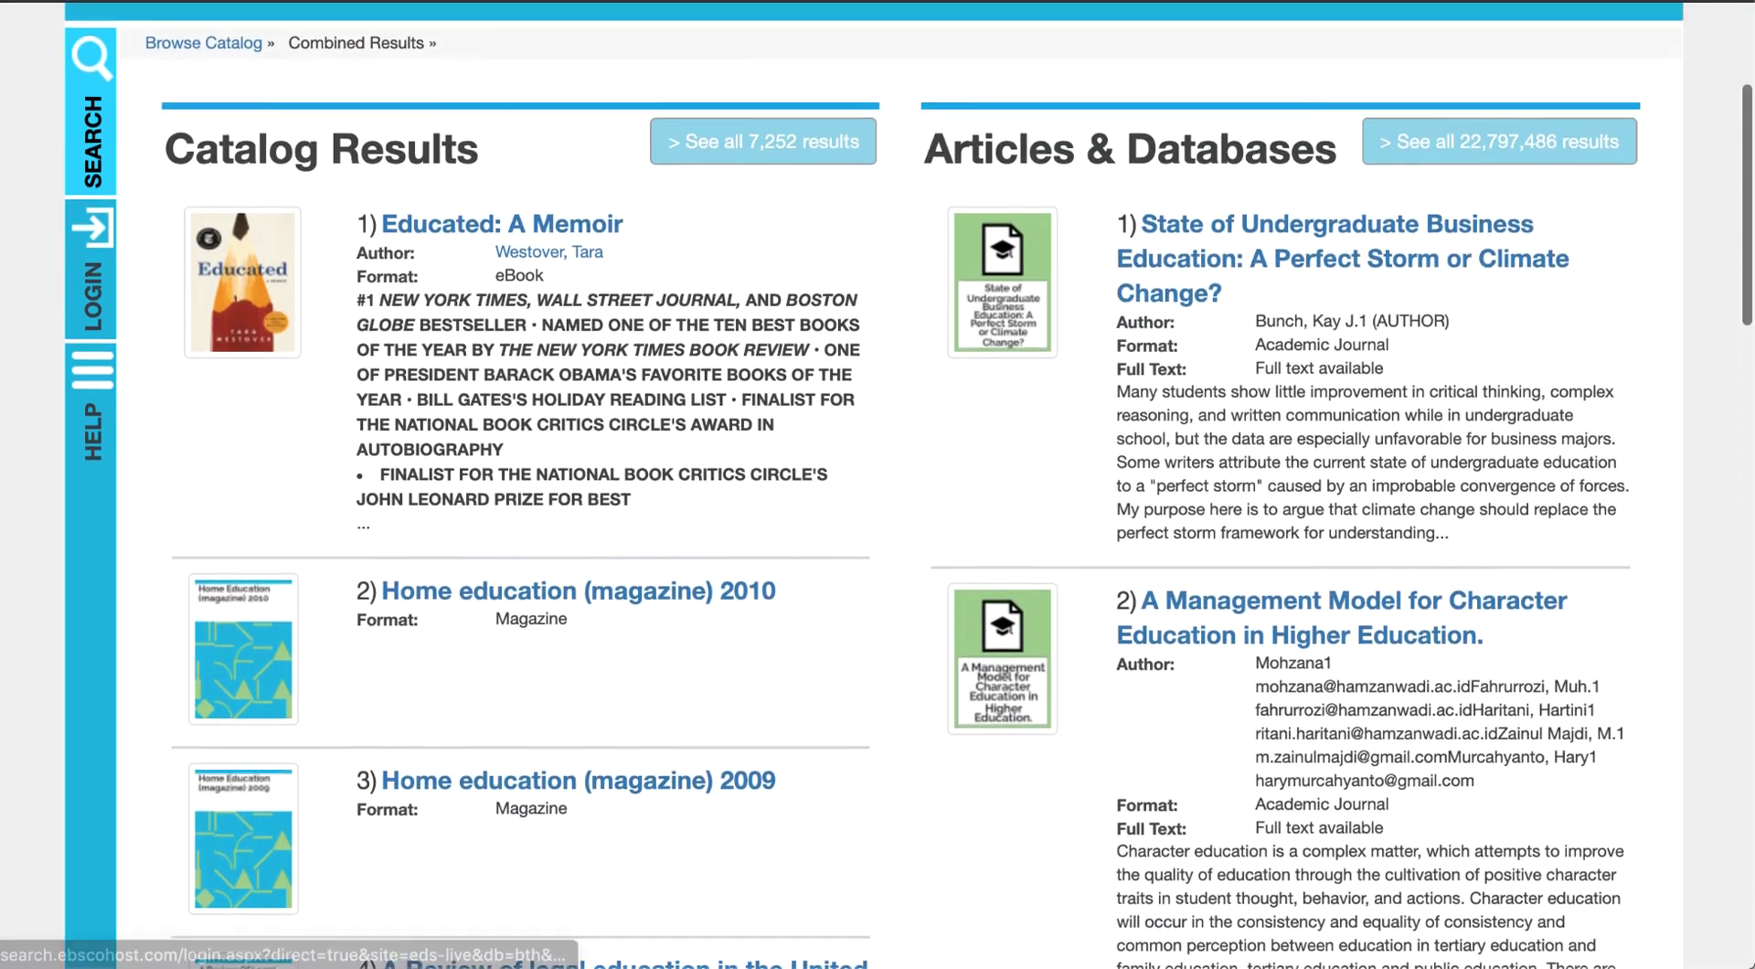
scroll(878, 484, "down", 2)
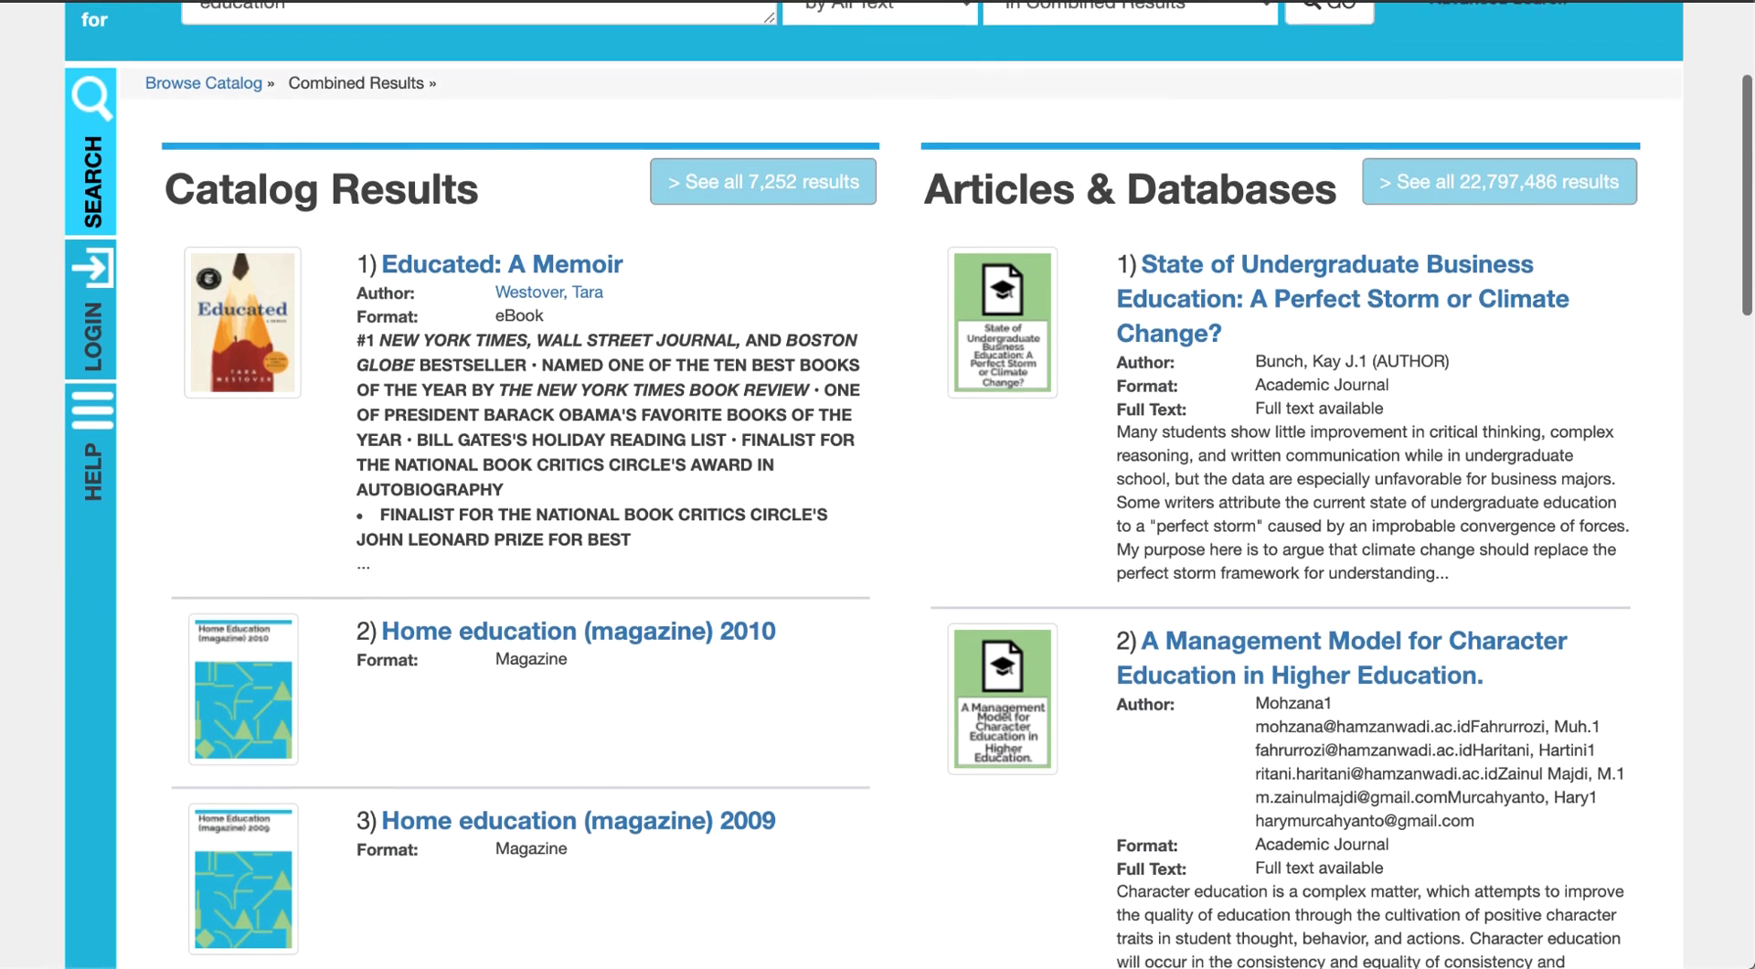
scroll(878, 485, "up", 3)
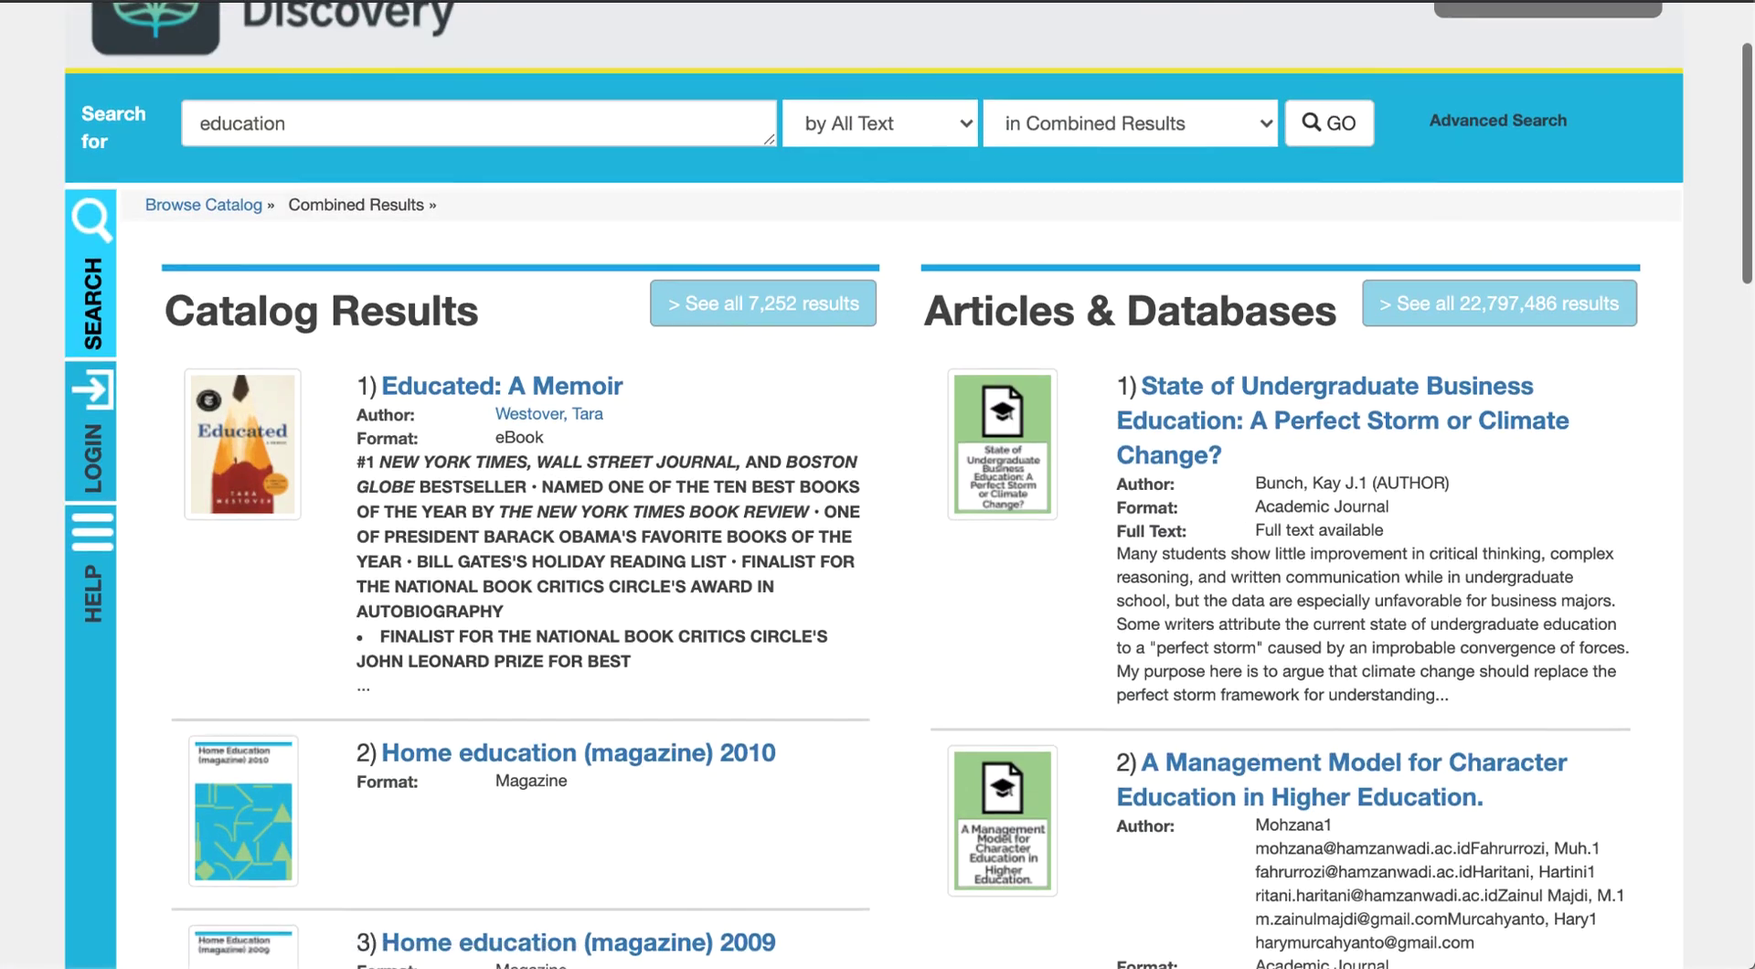